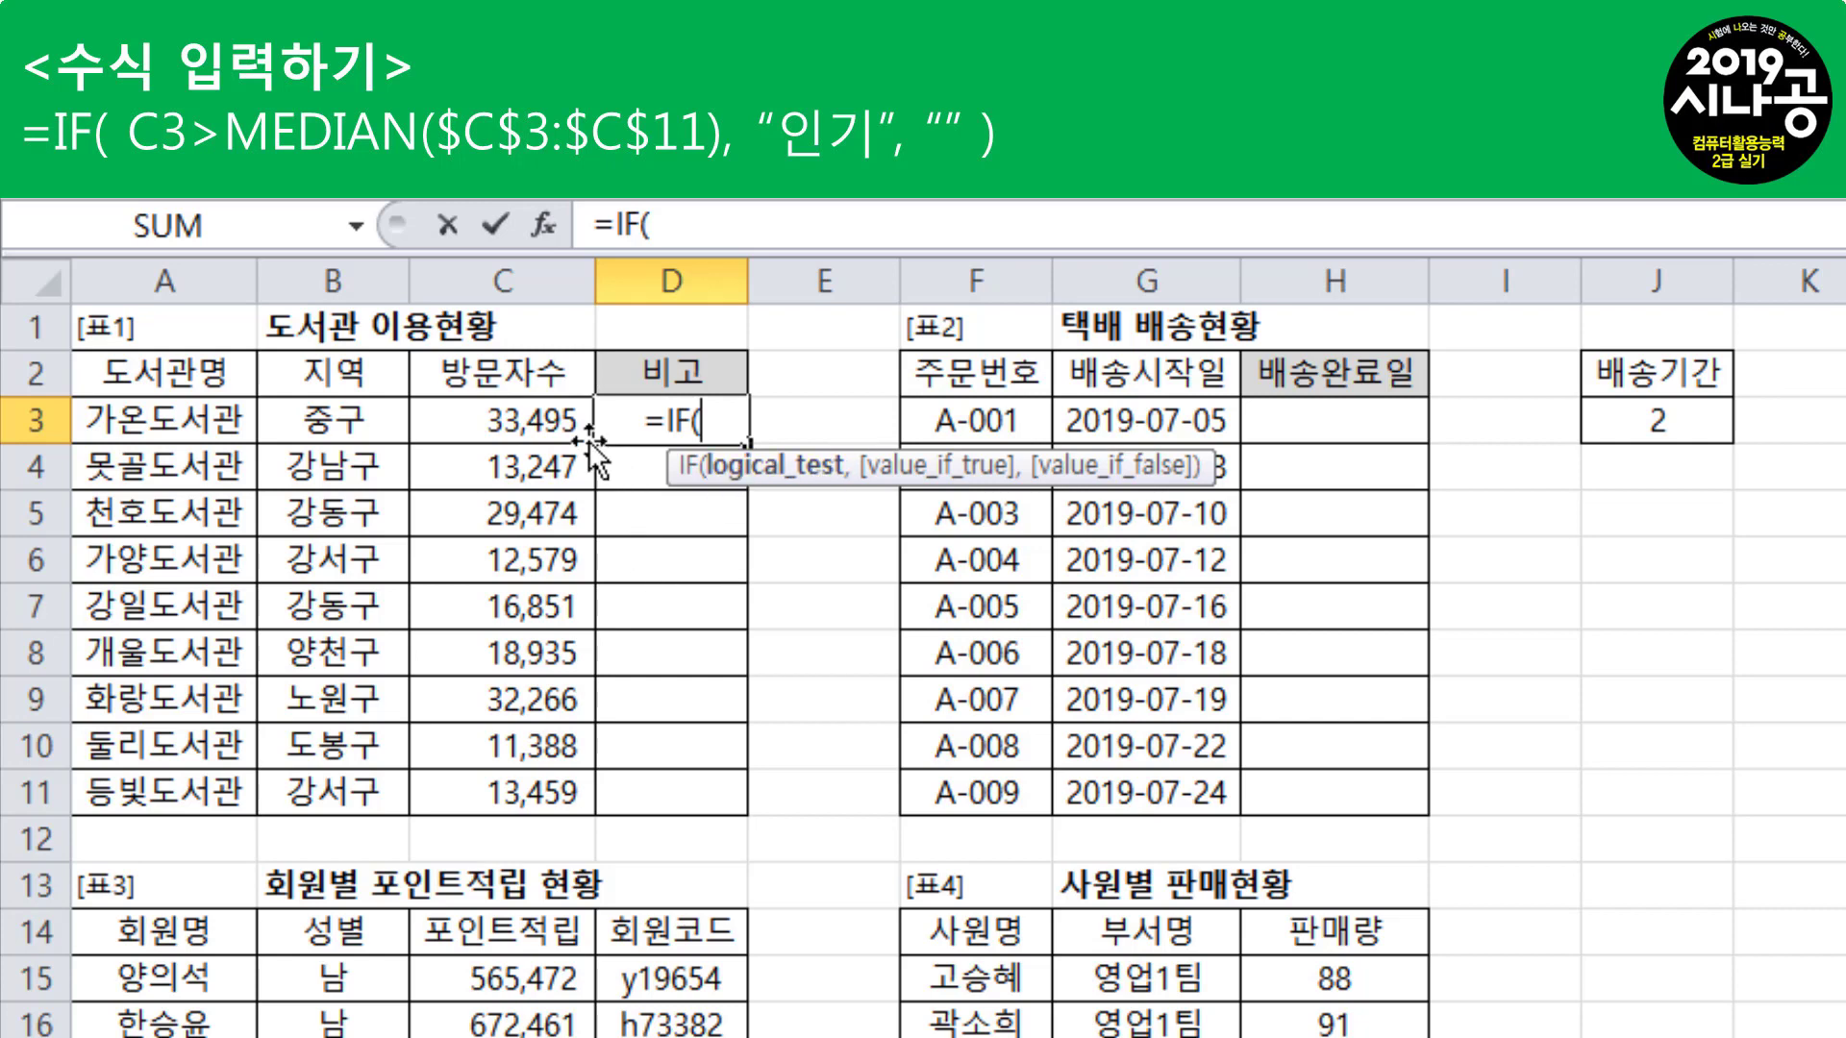
- Enter C3>MEDIAN($C$3:$C$11) as the logical test of the IF formula in D3, with the range absolute
click(509, 423)
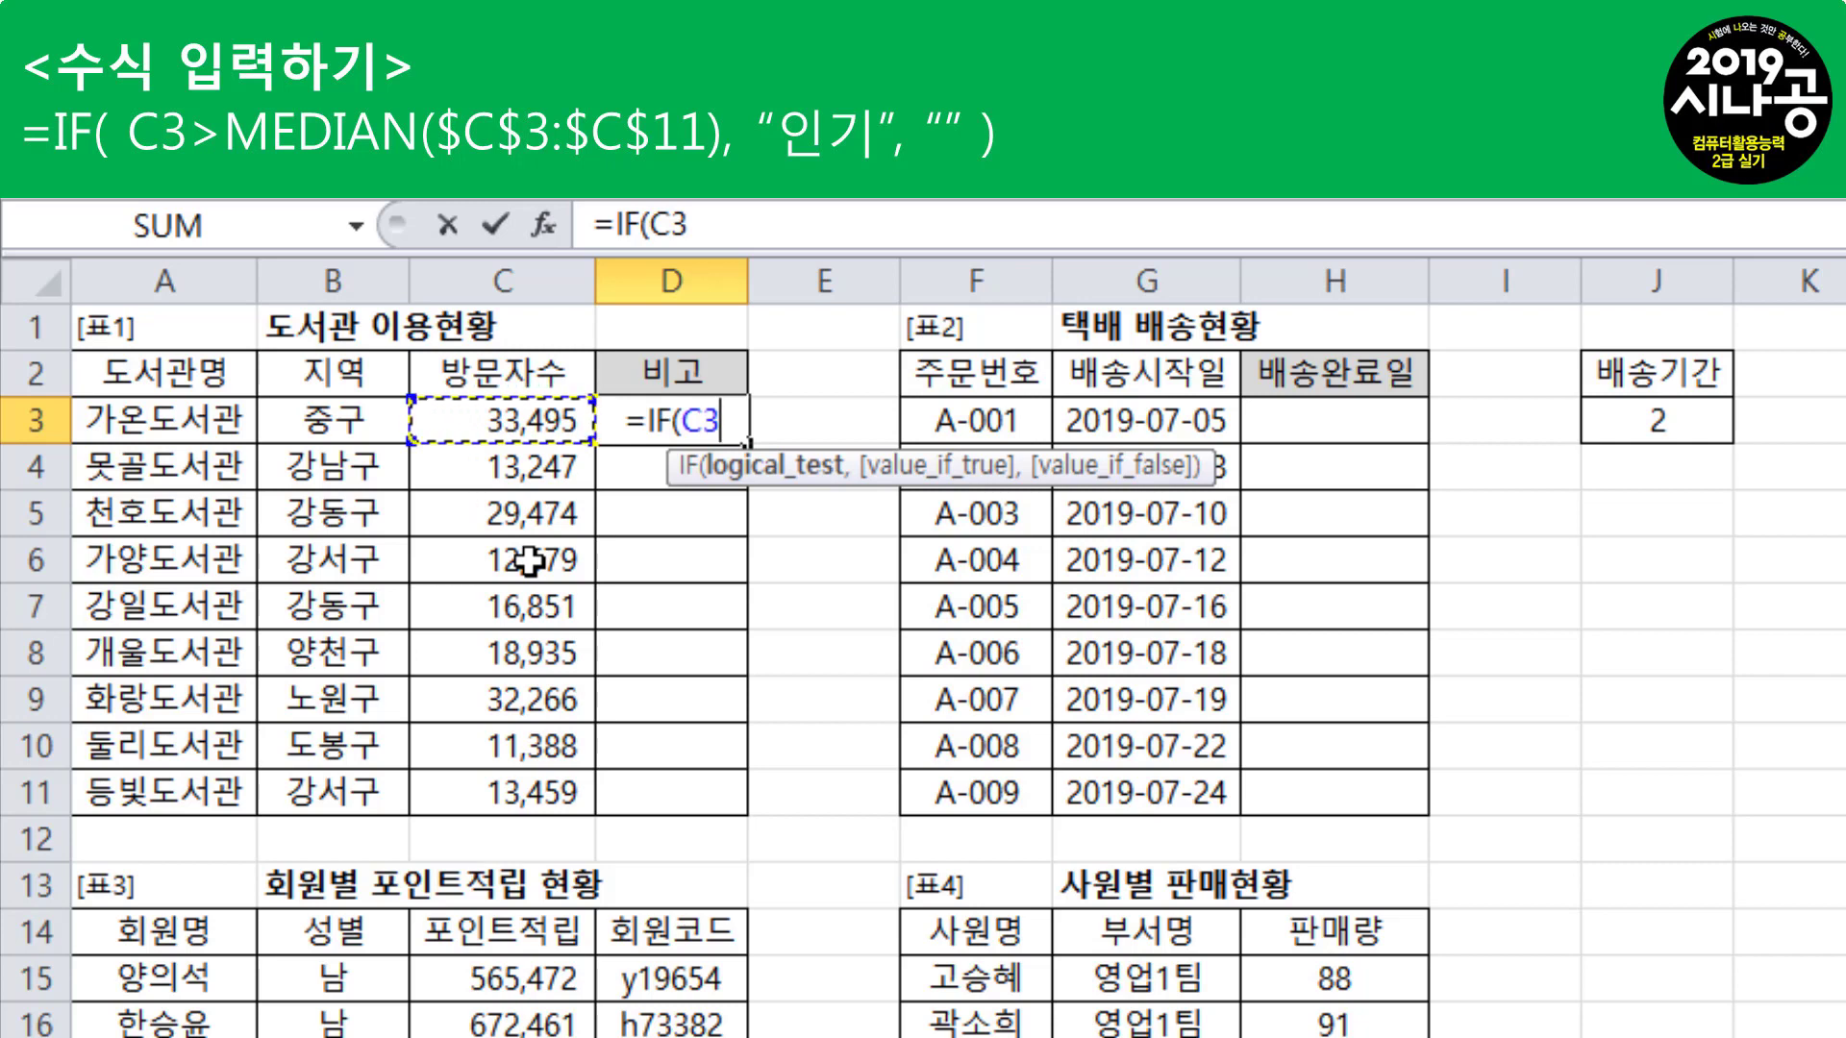
text(>)
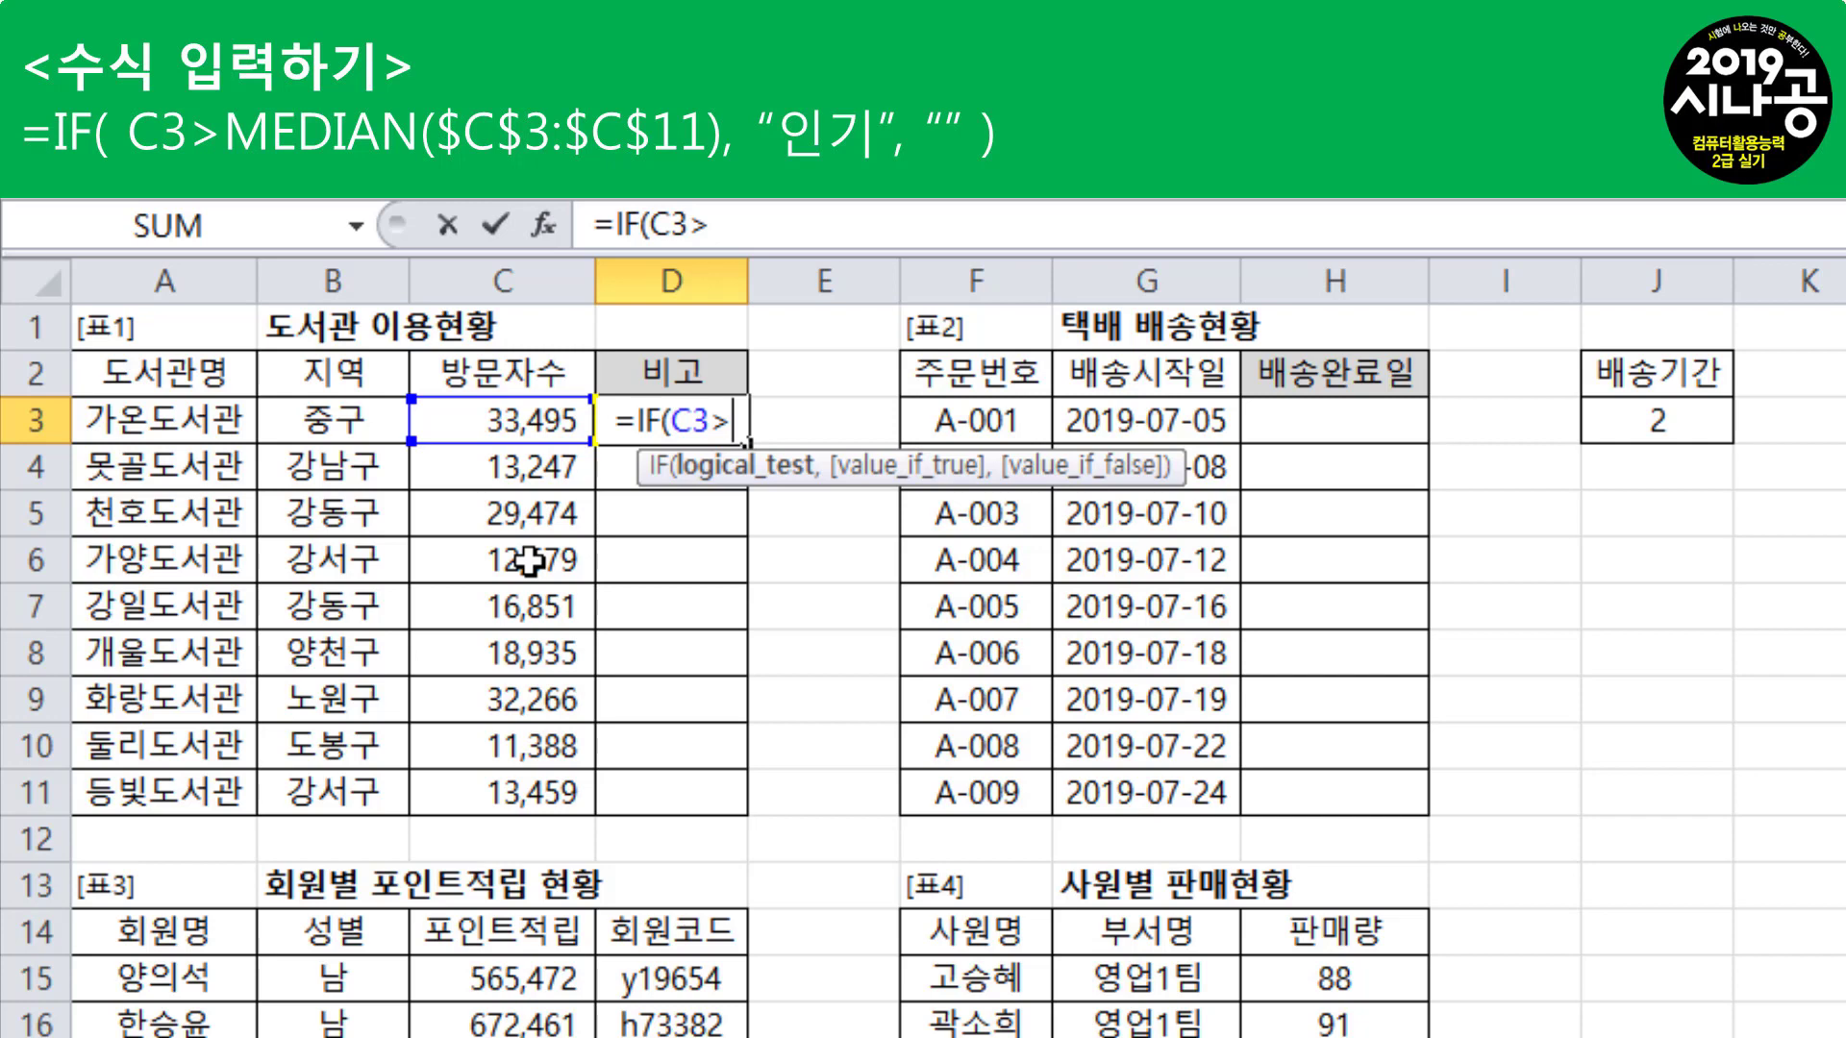
text(me)
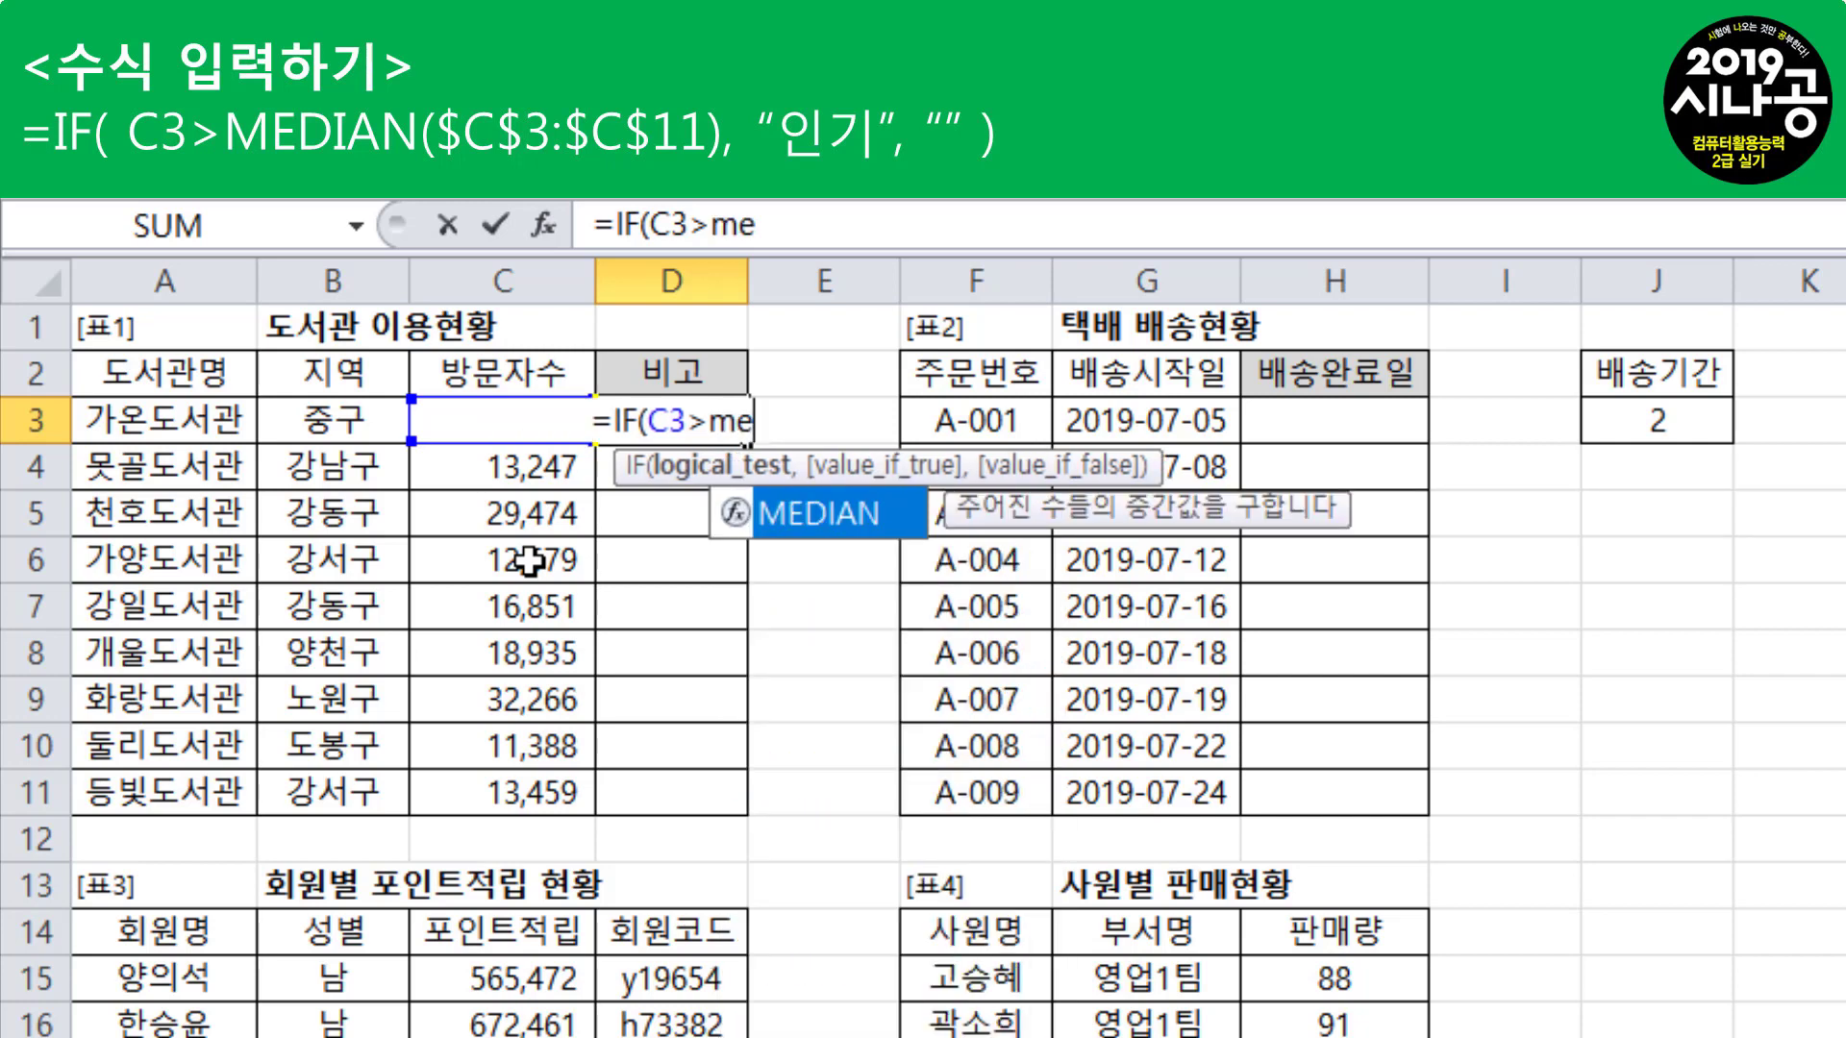
key(Tab)
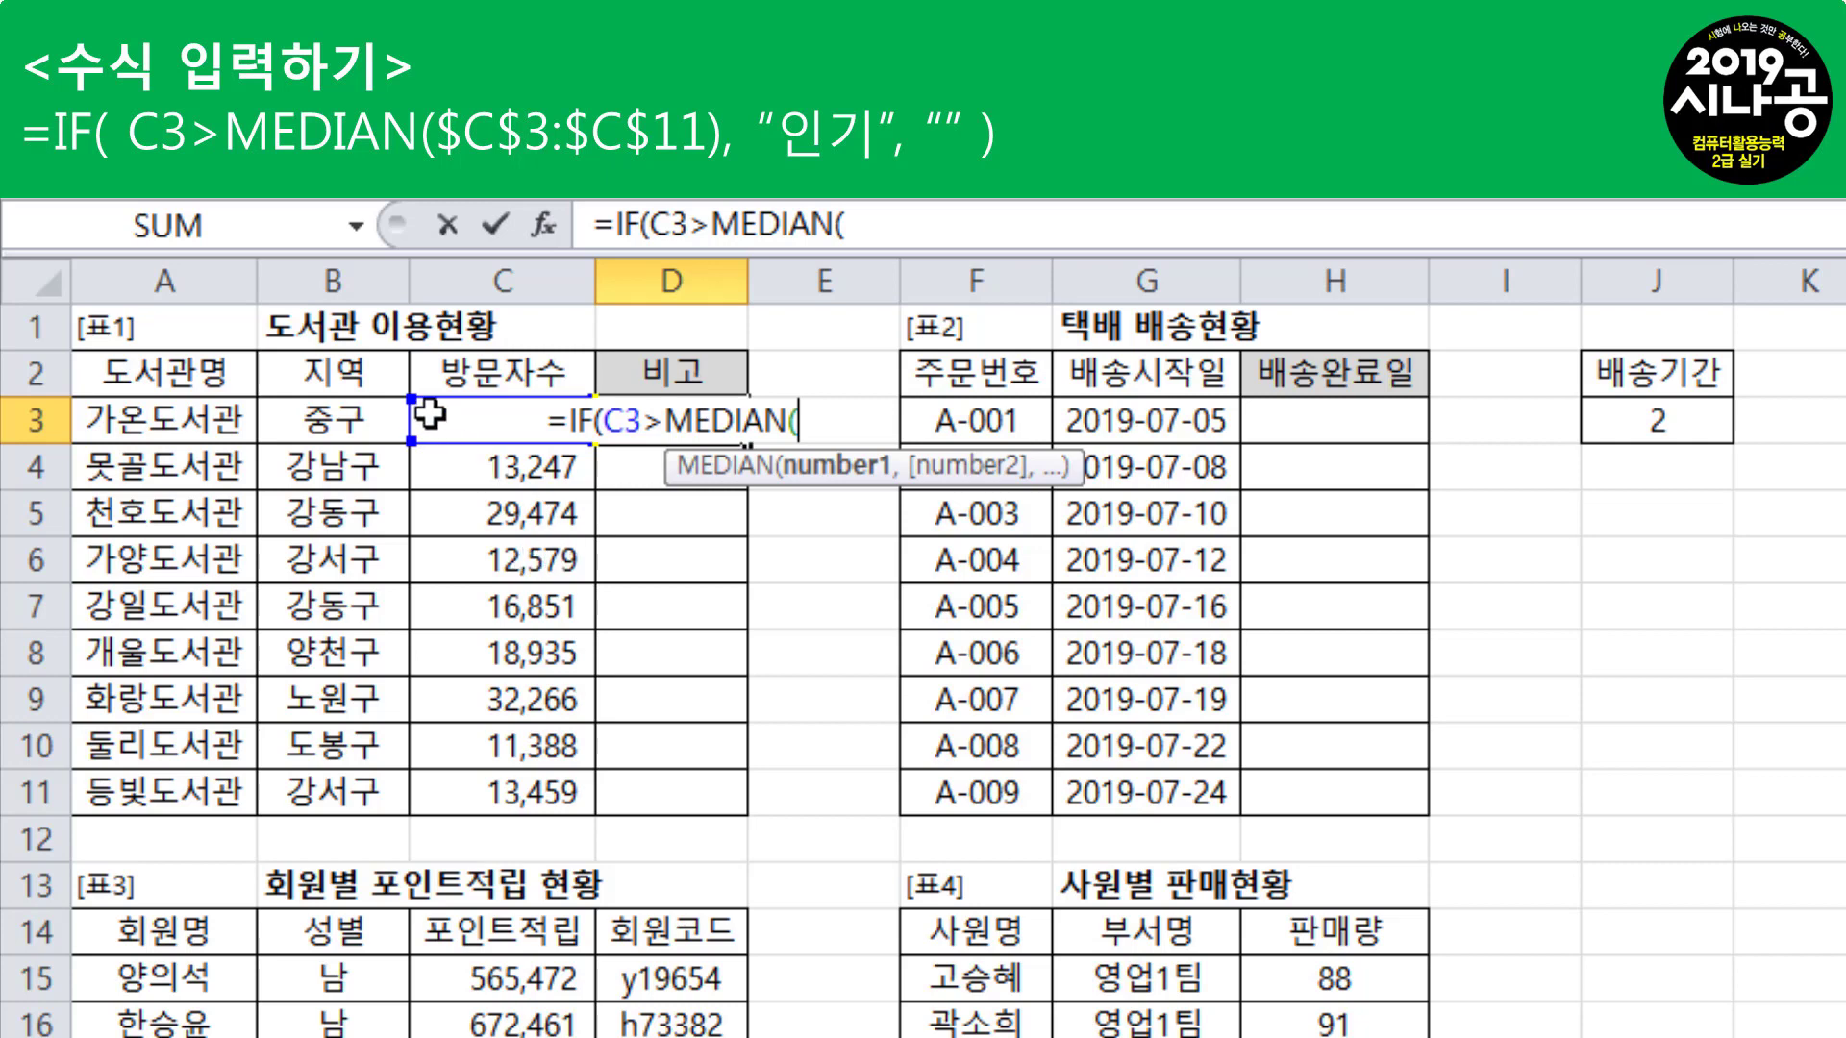
drag(424, 412, 444, 794)
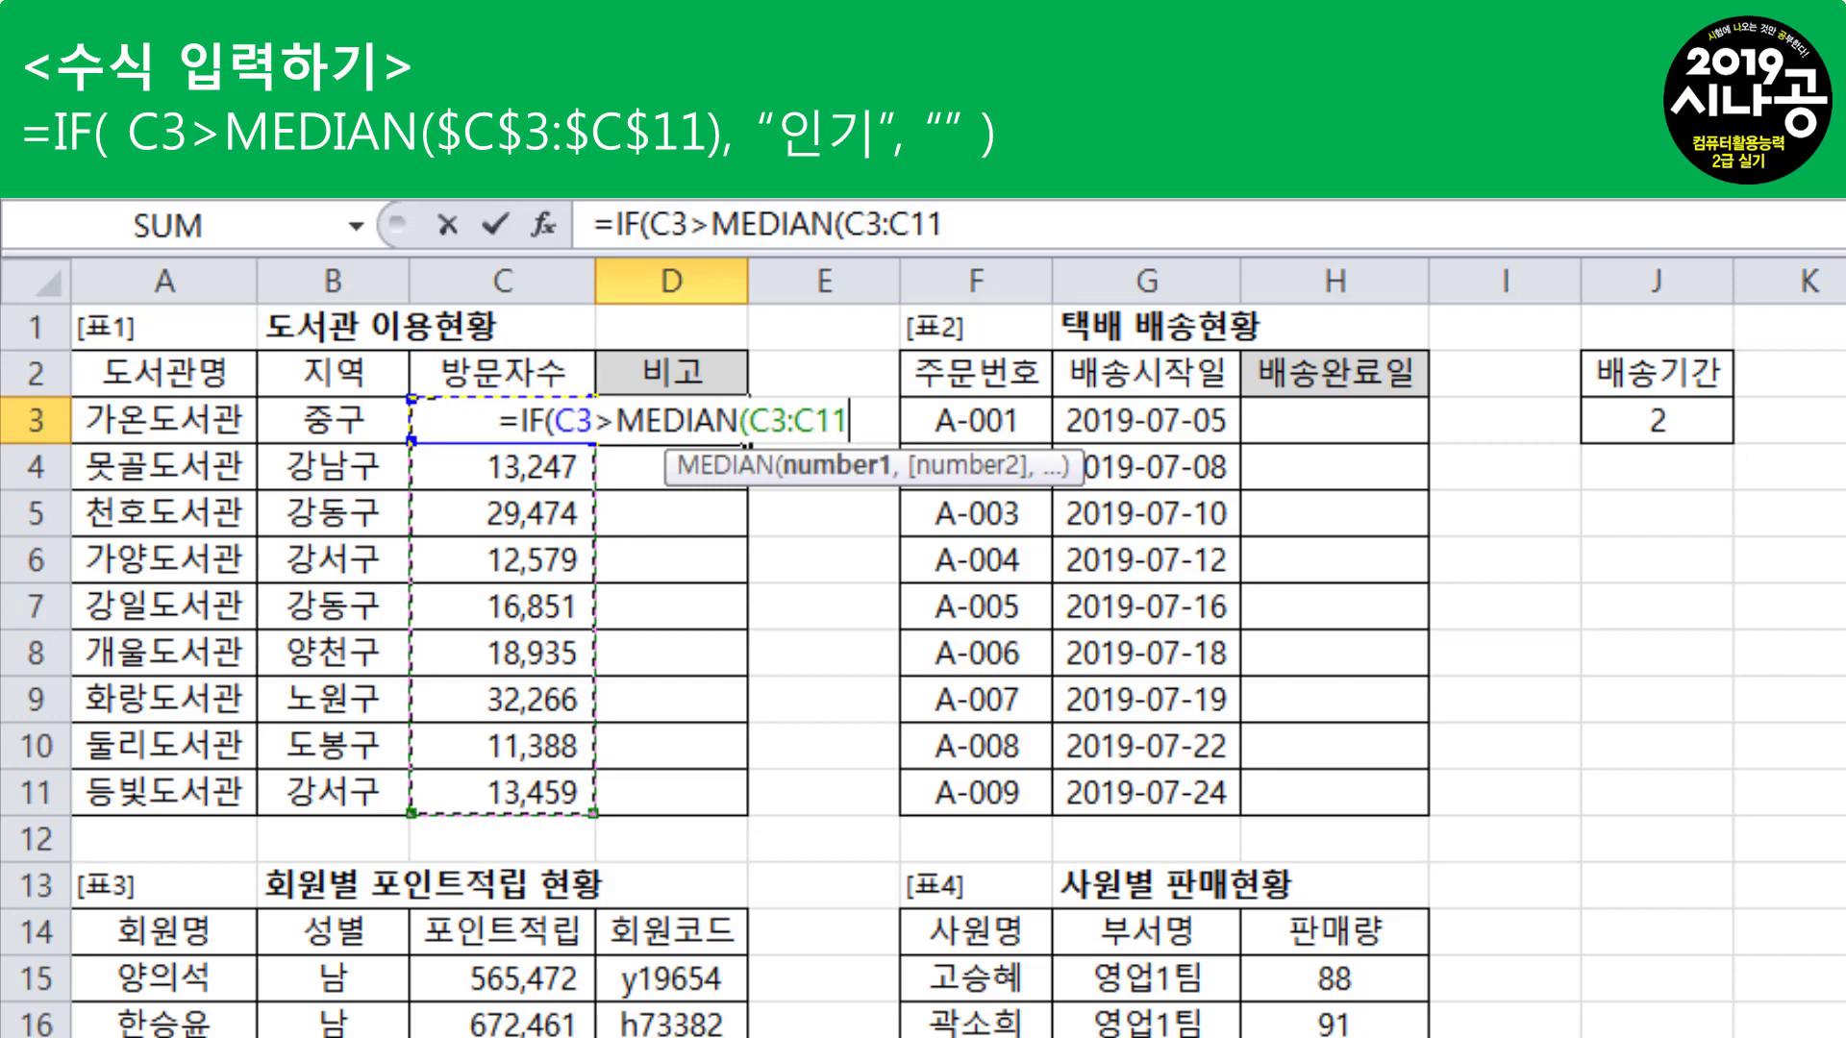
key(F4)
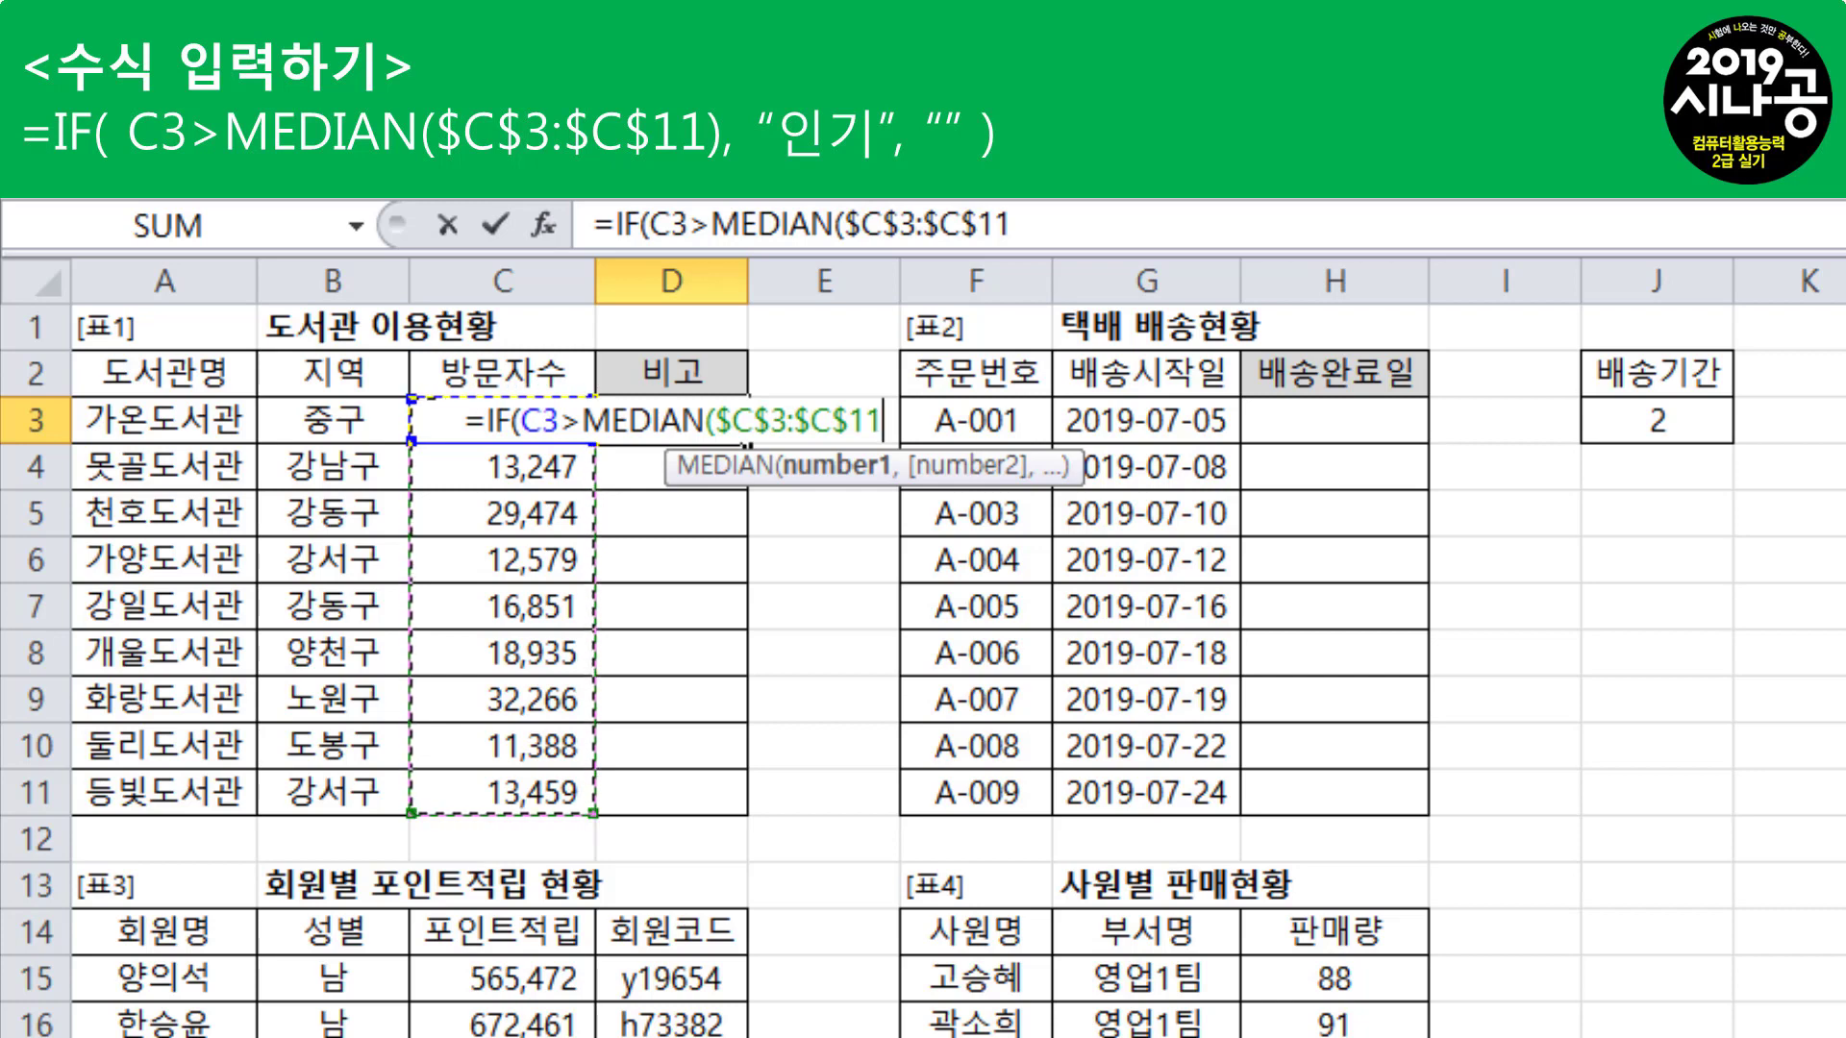
text())
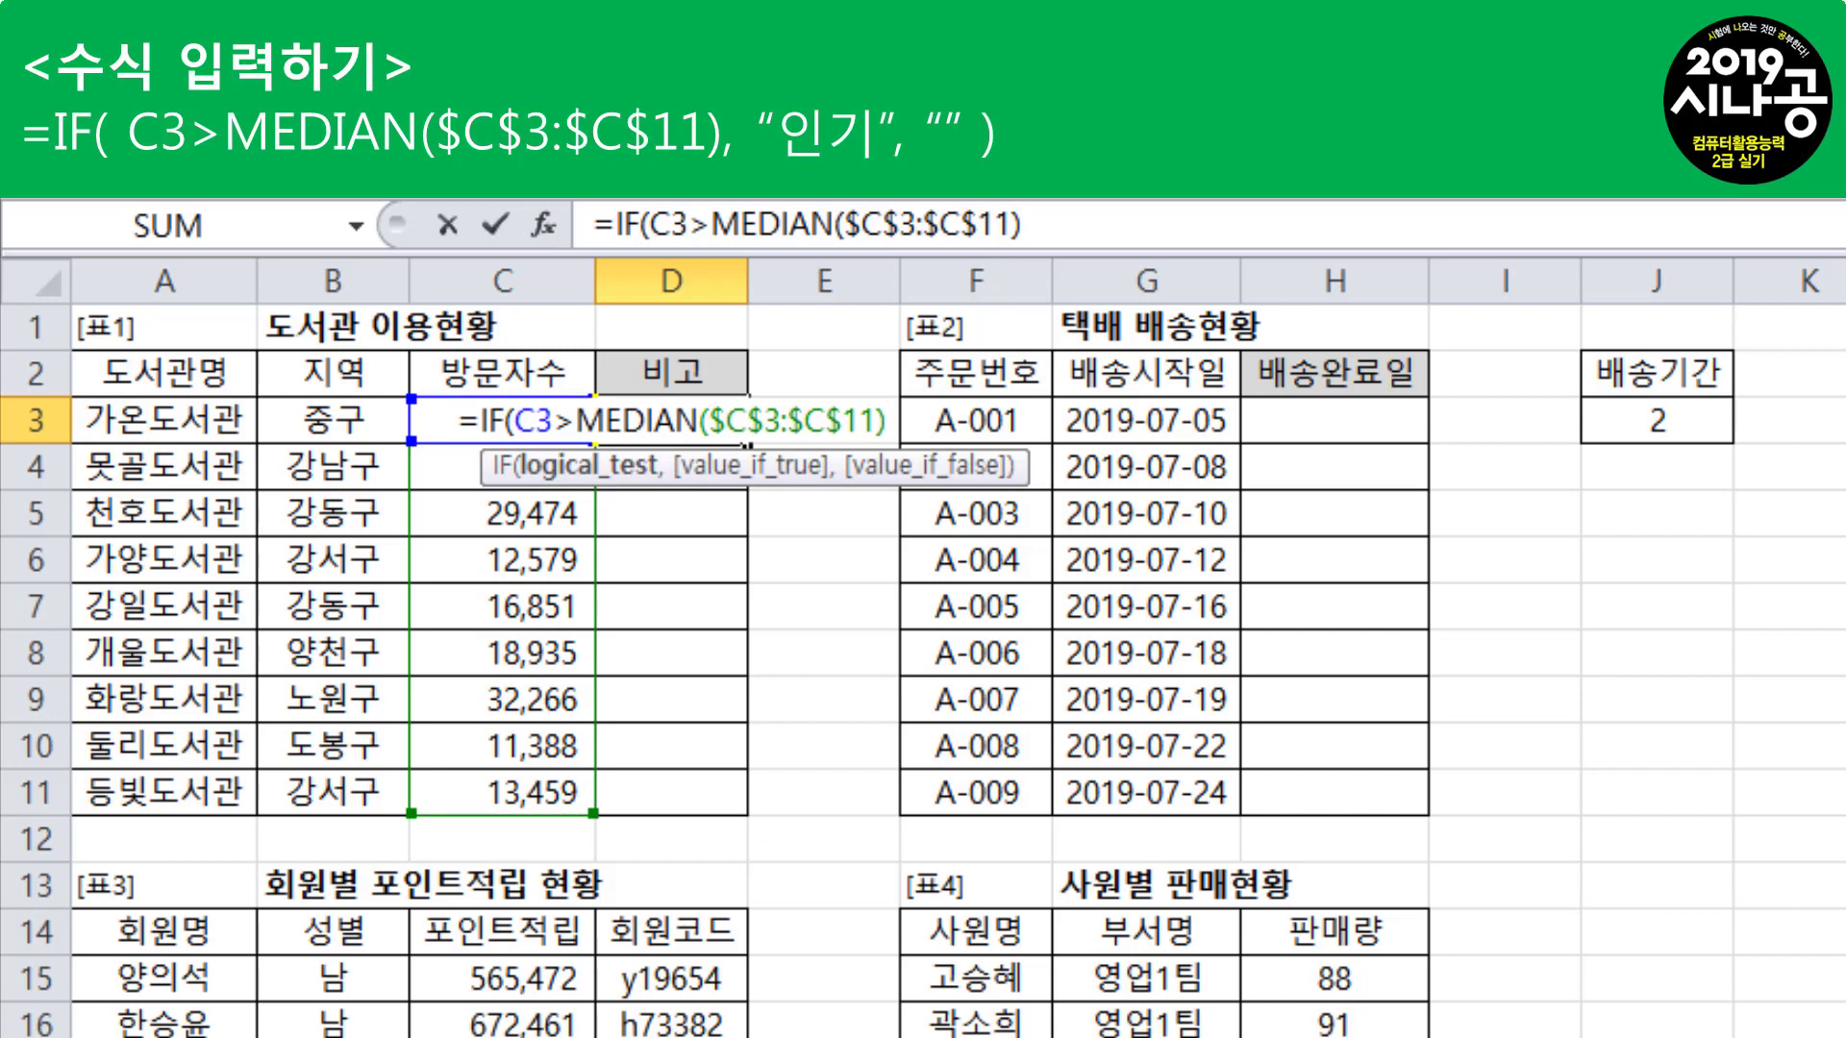
text(,)
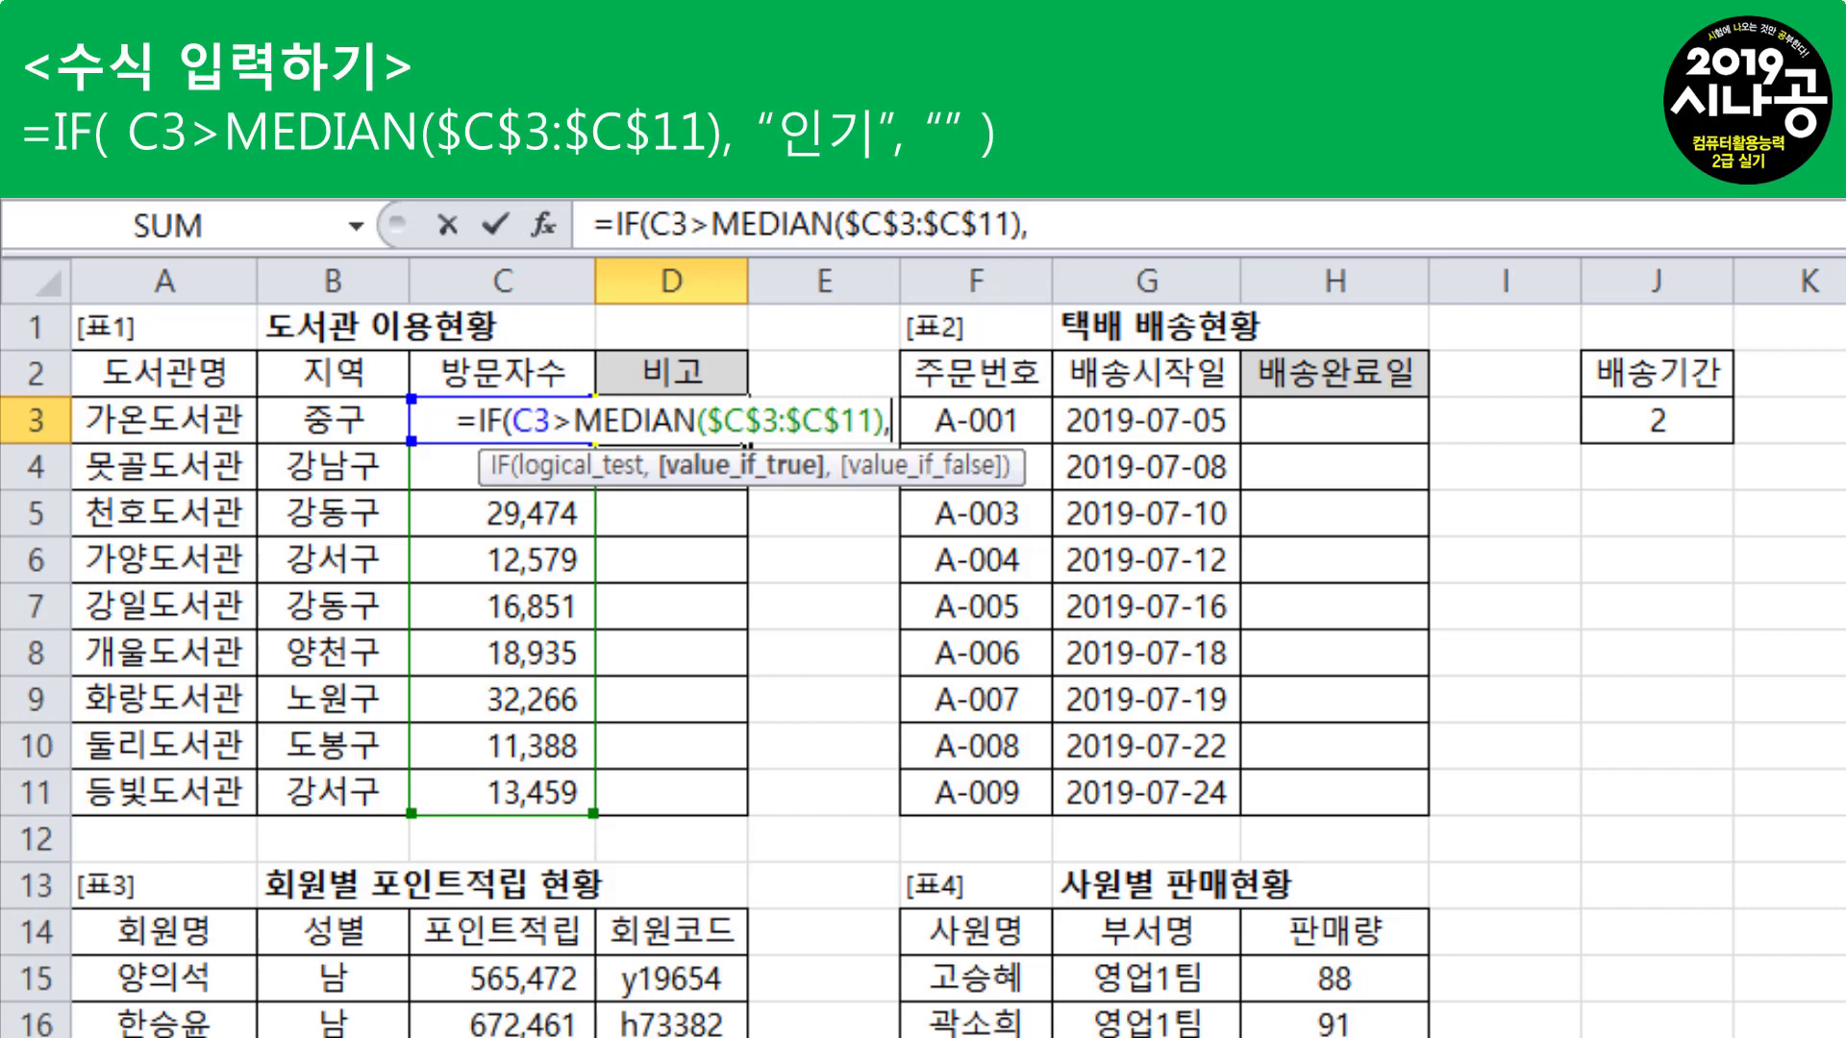
- Complete the IF formula in D3 with "인기" if true and "" if false, and fill it down to D11
text("인기)
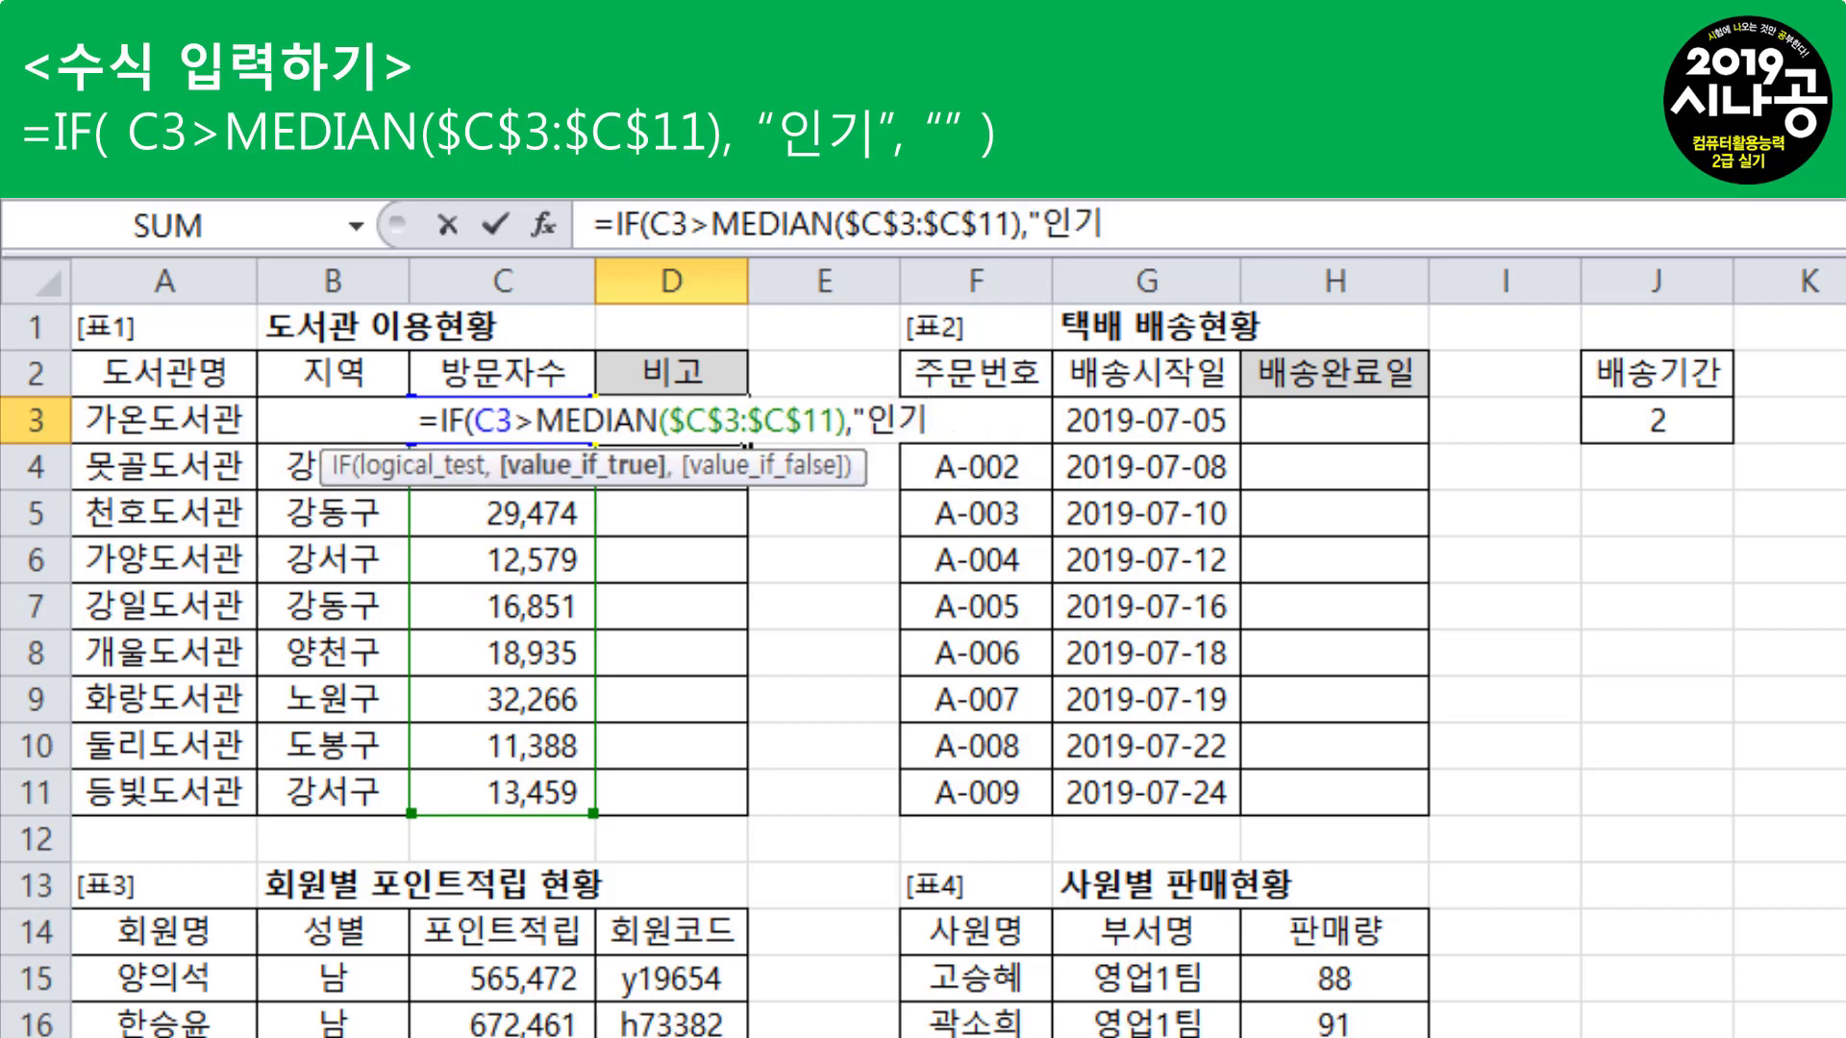
text(")
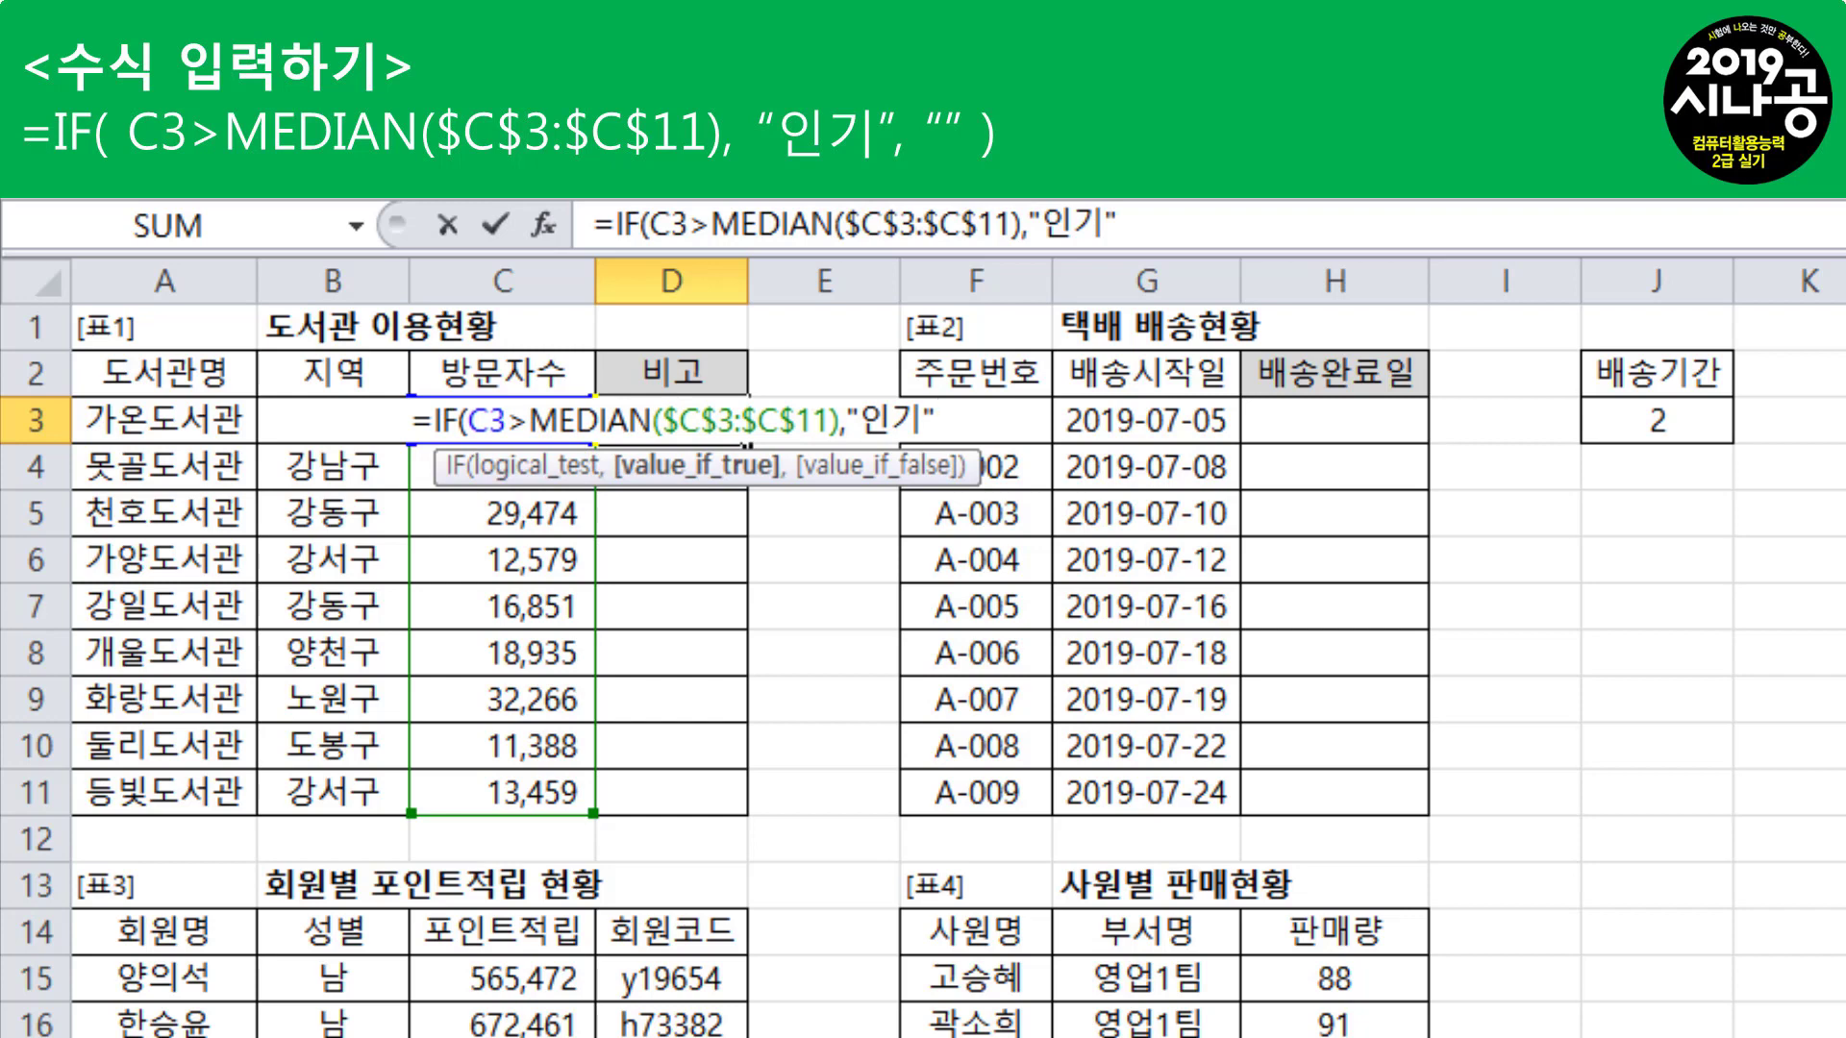
text(,)
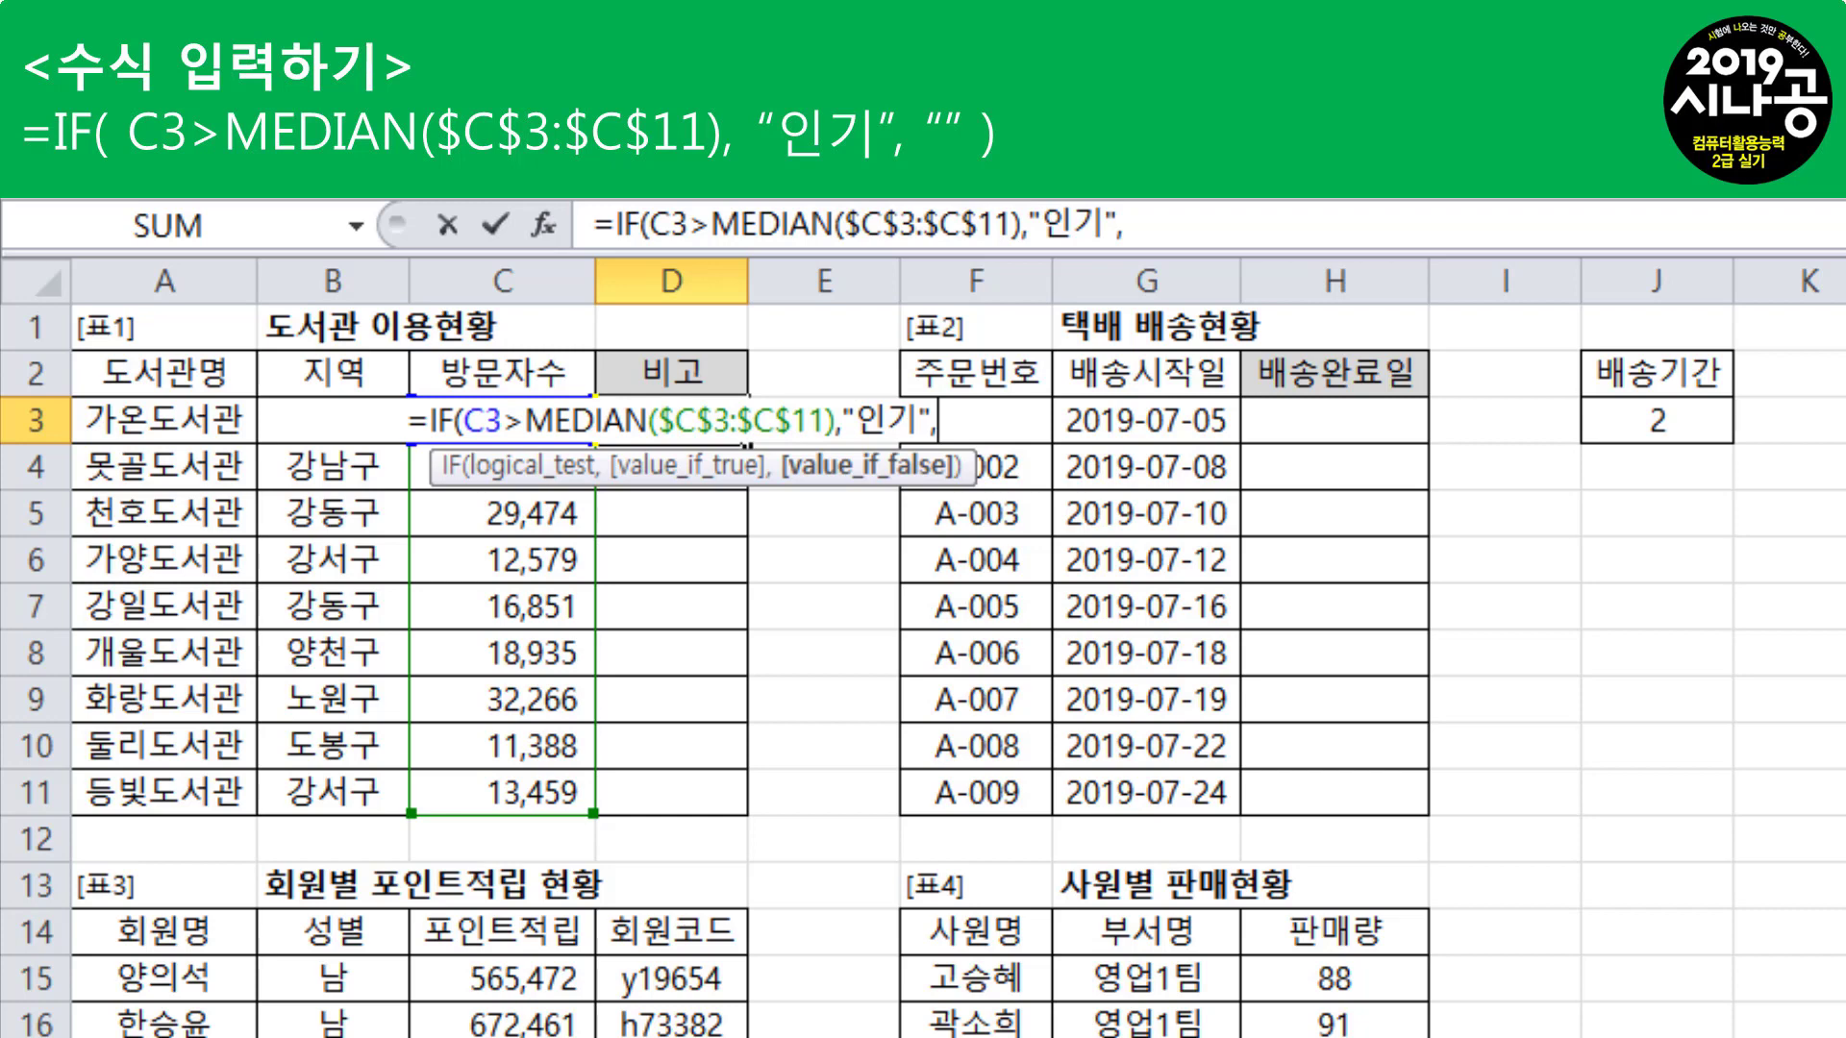
text("")
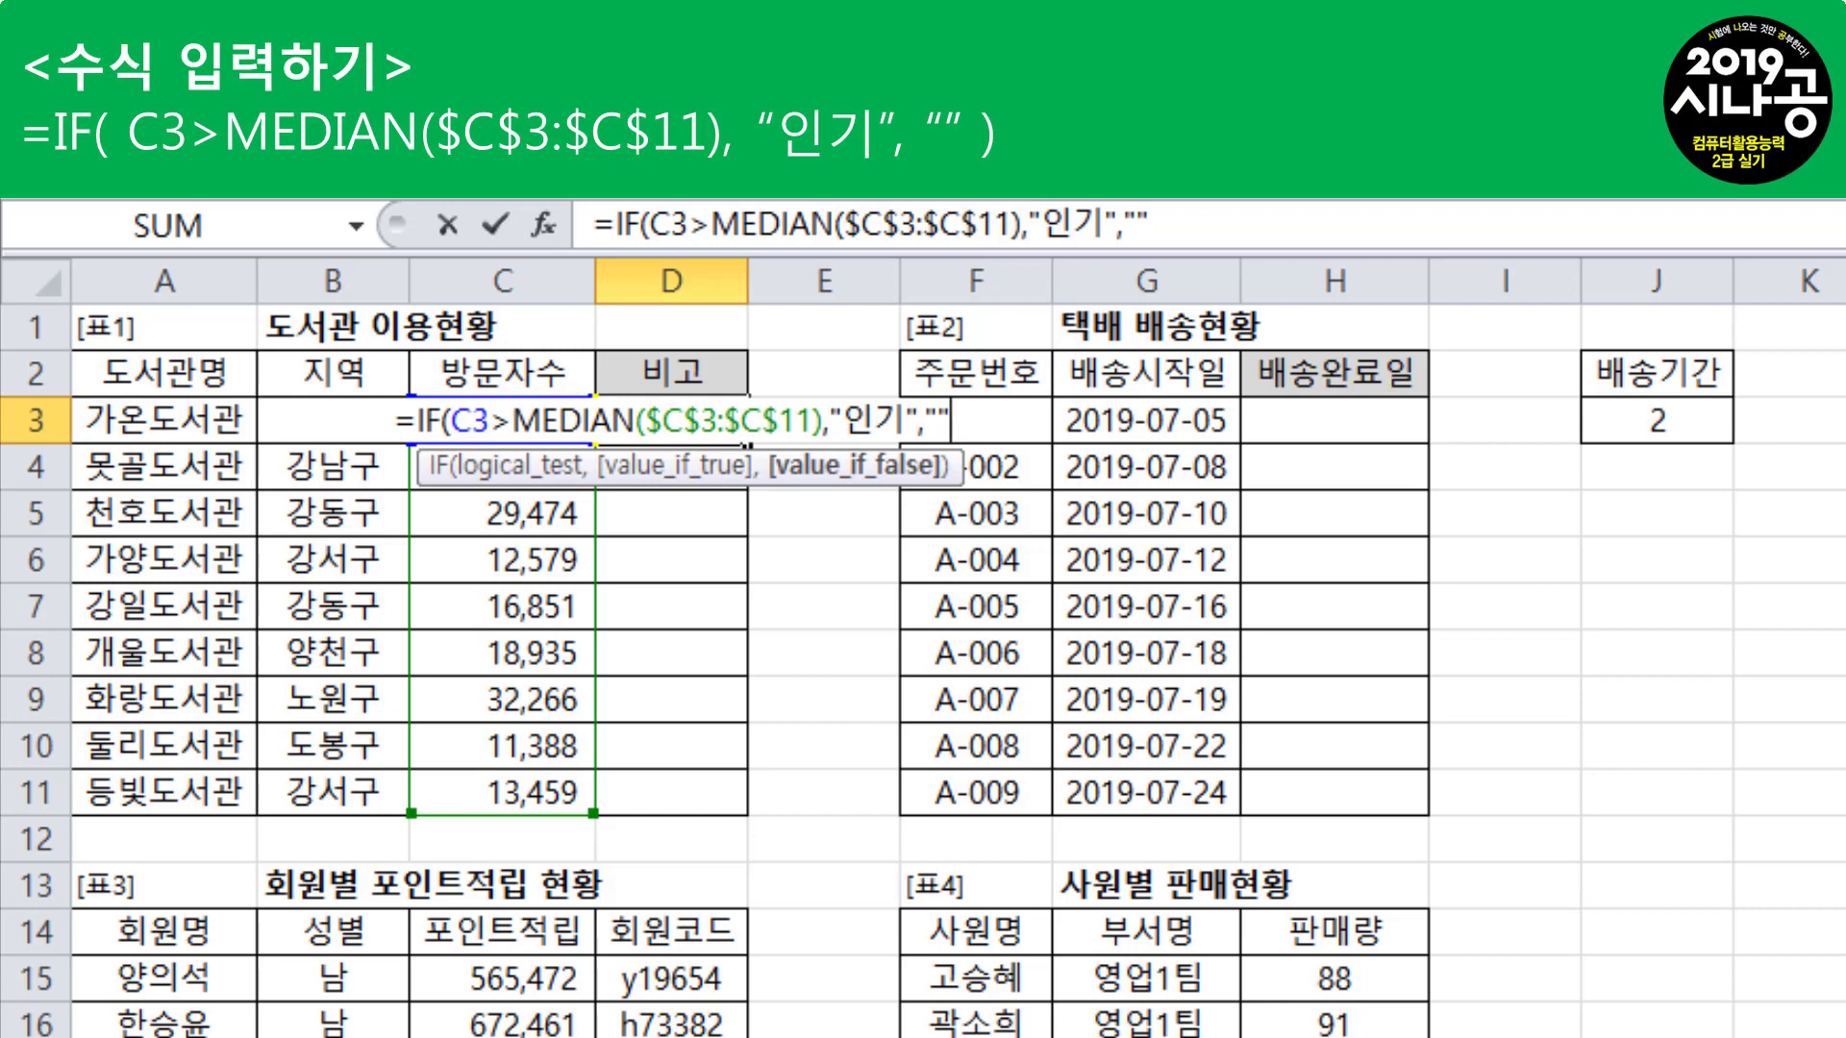
text())
key(Return)
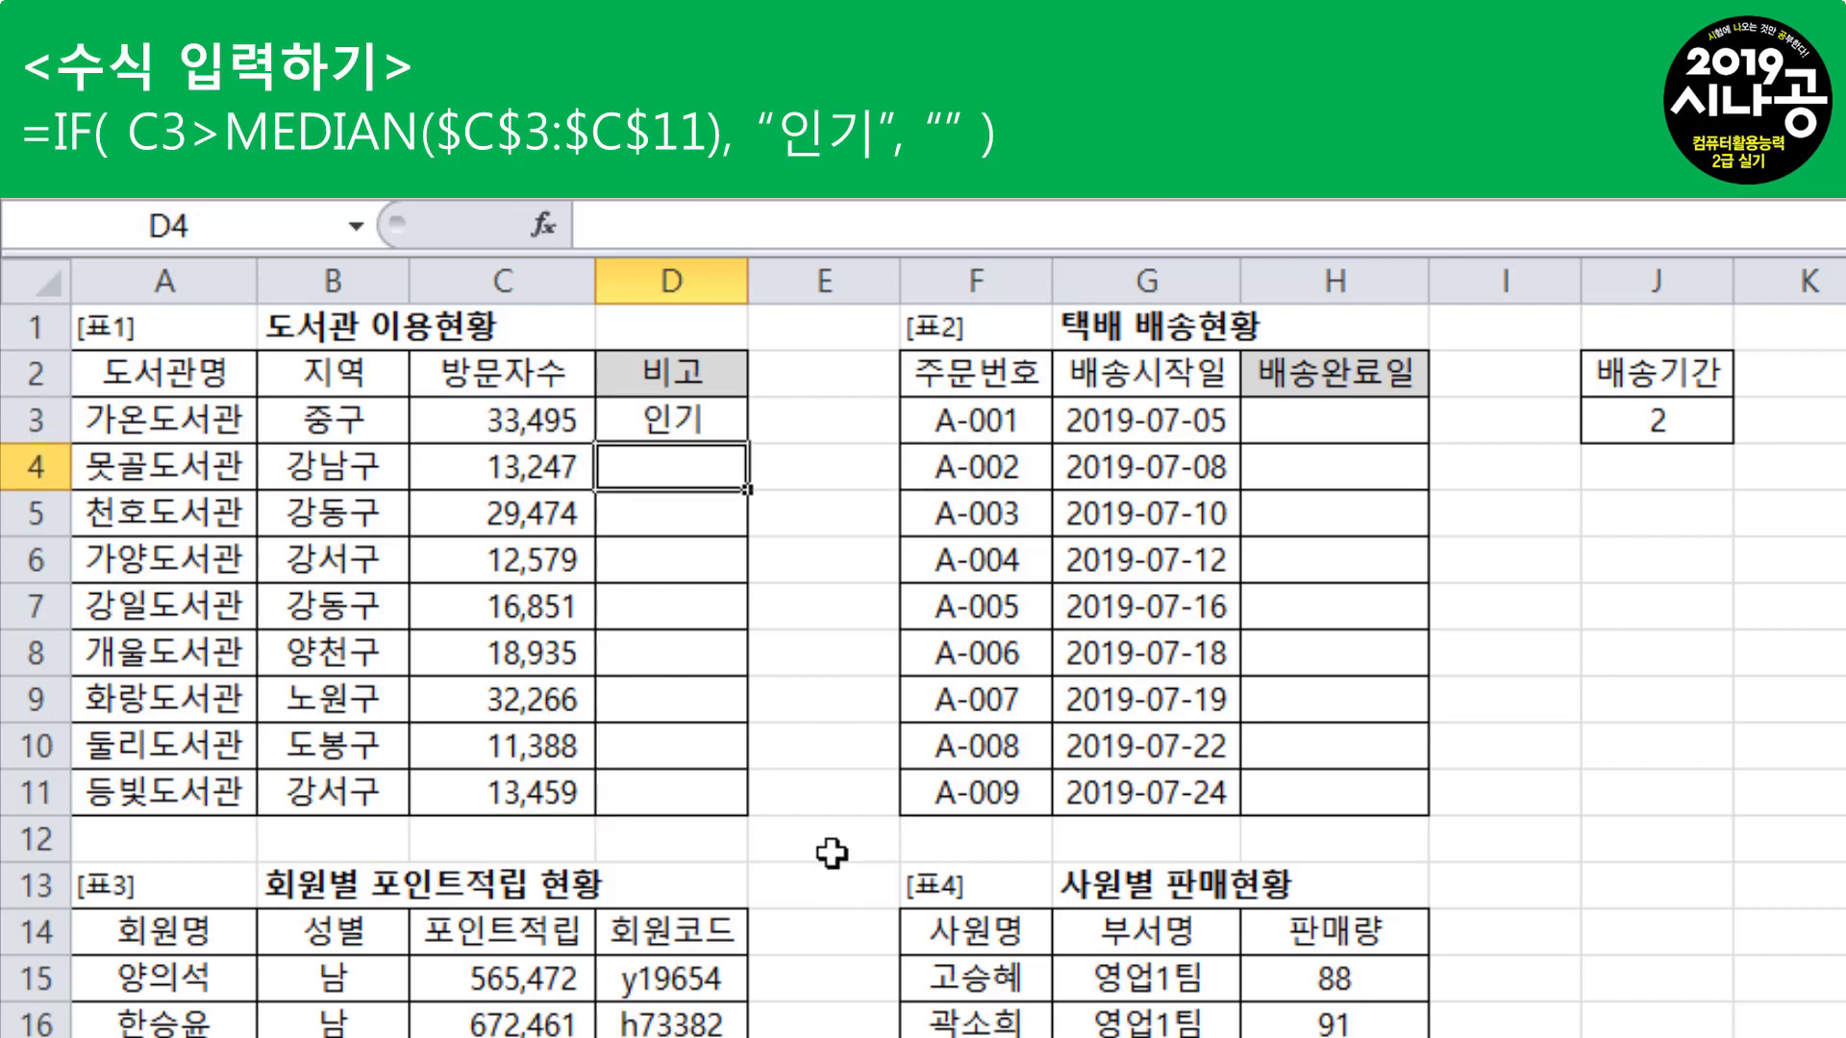
click(678, 420)
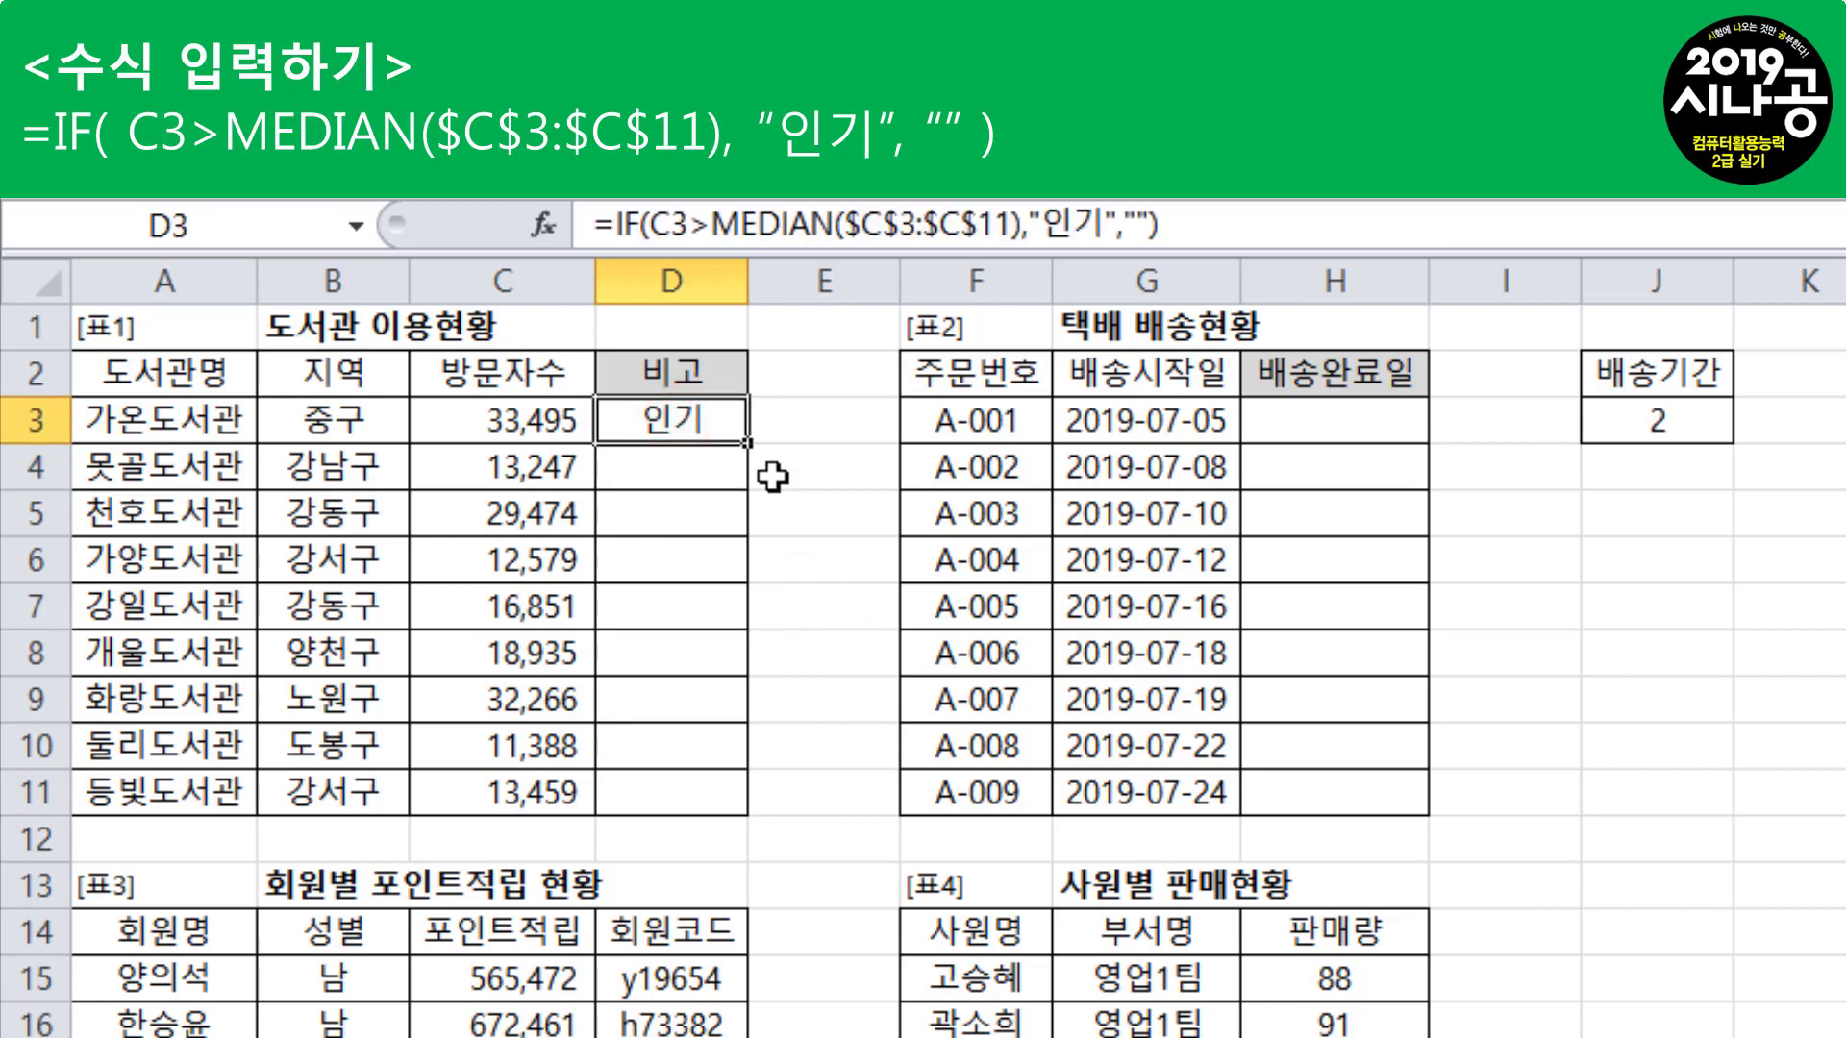
drag(750, 444, 744, 808)
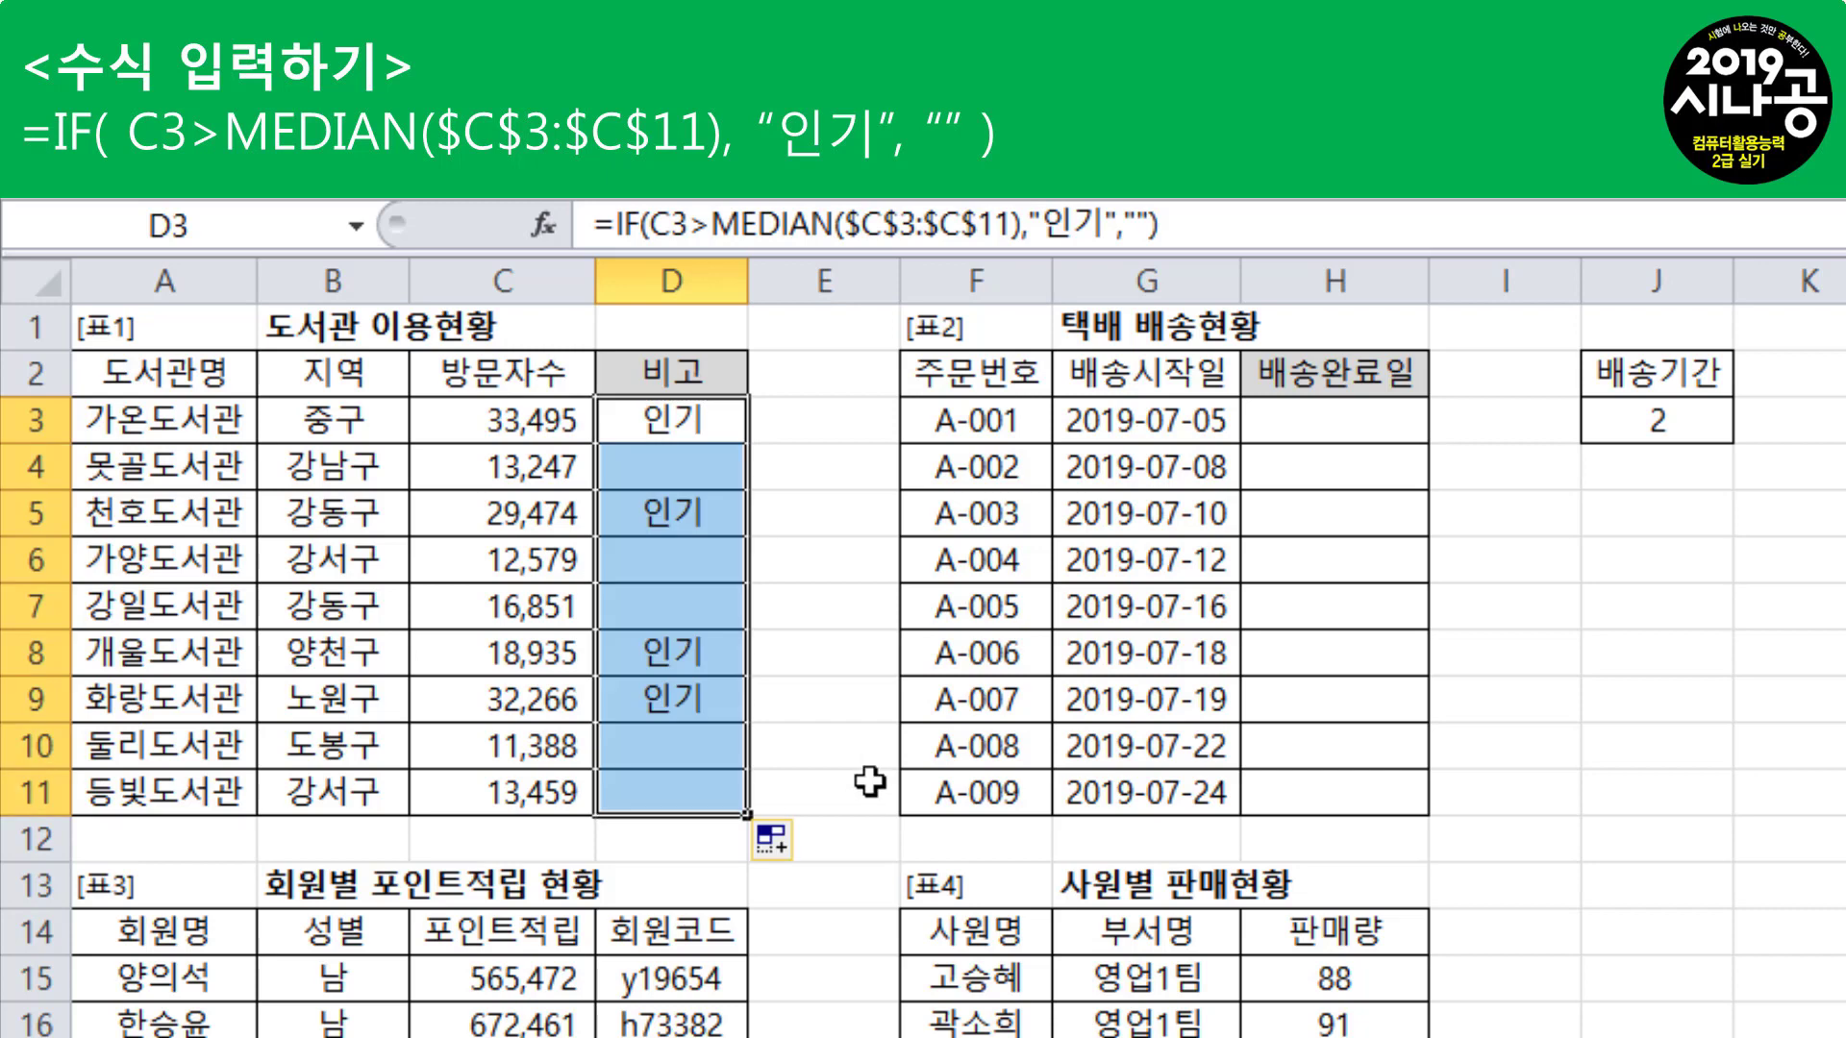
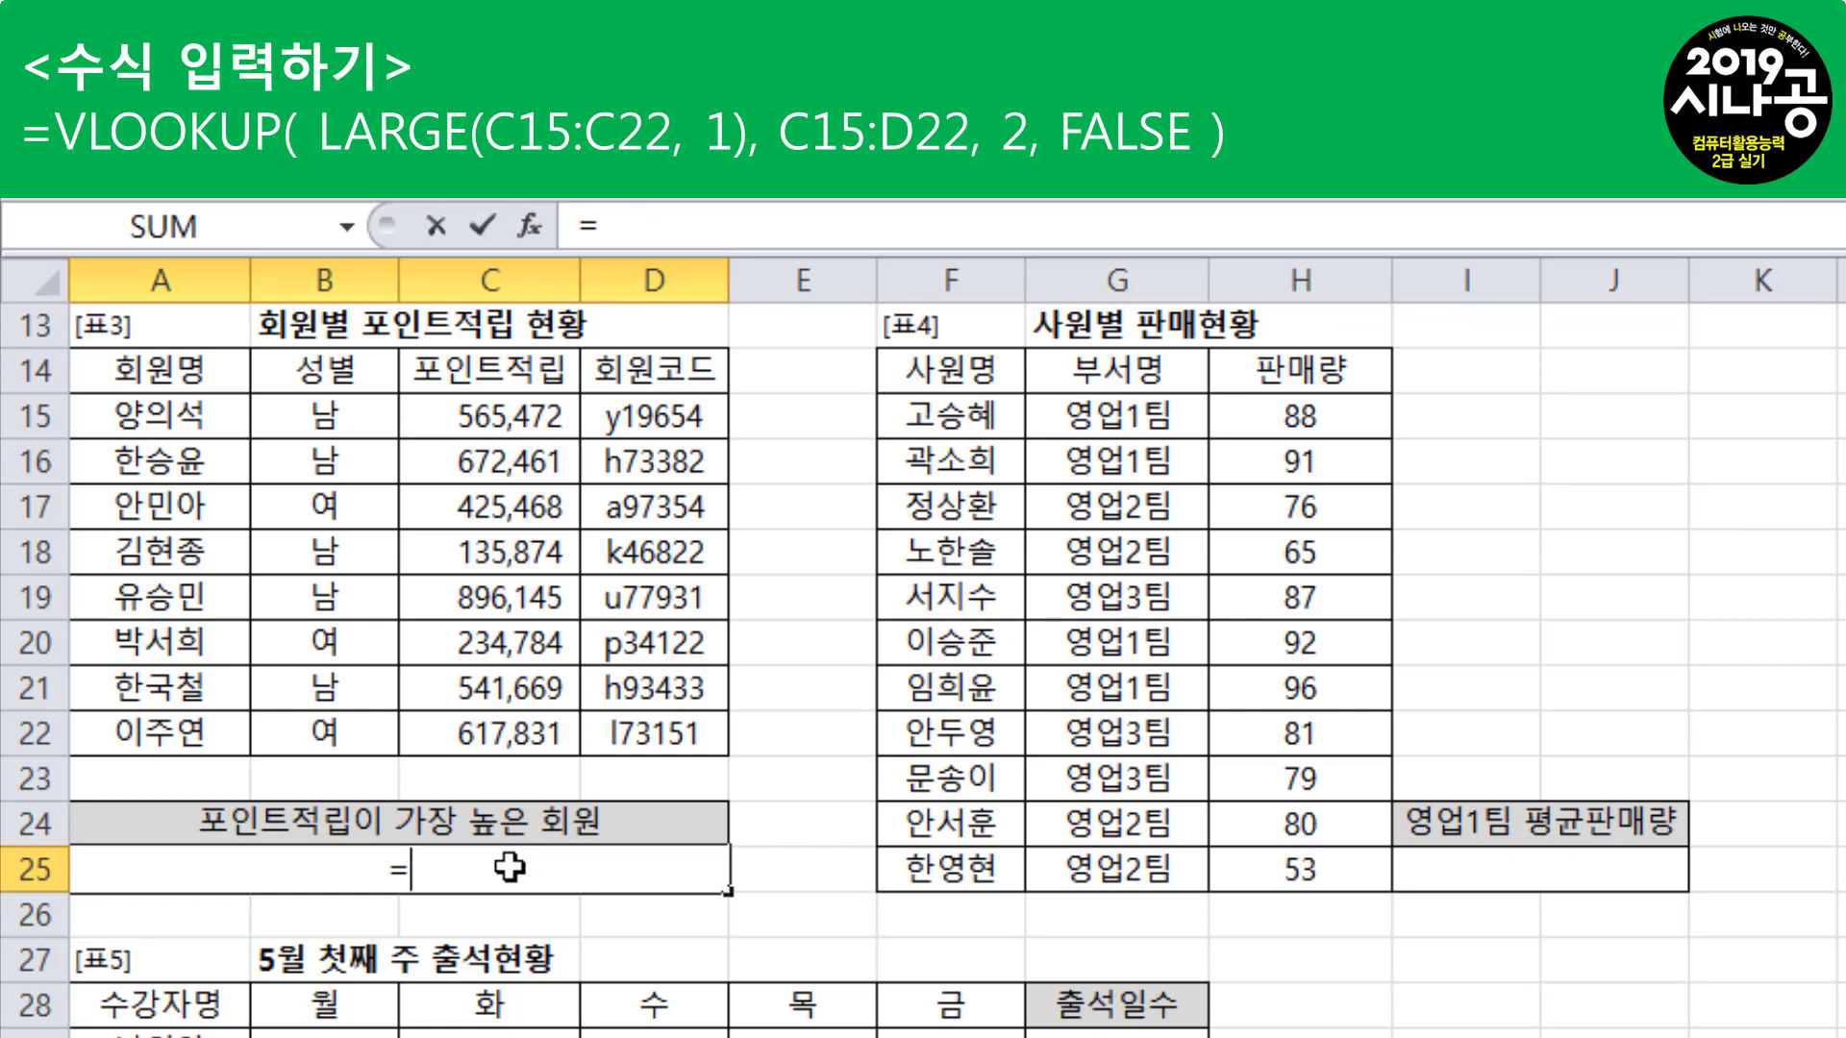
- Build a VLOOKUP formula in A25 under 포인트적립이 가장 높은 회원 with LARGE(C15:C22,1) as the lookup value
text(vl)
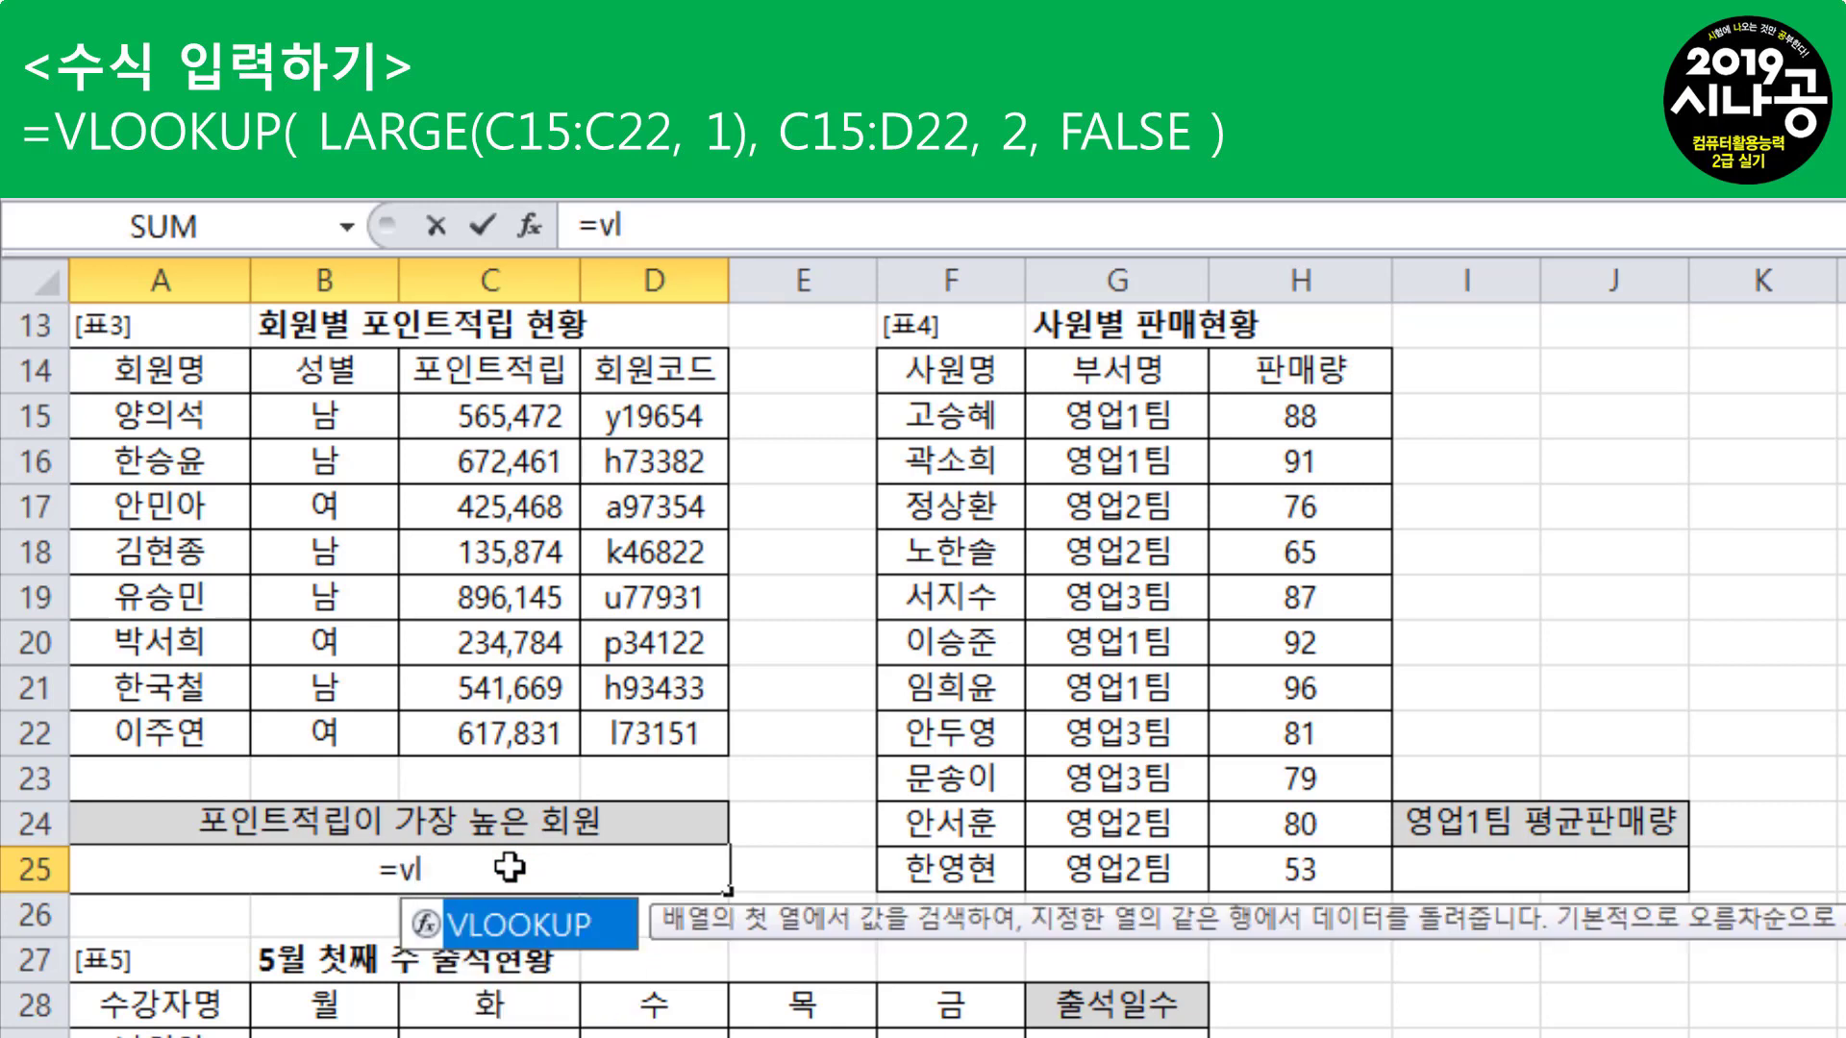
key(Tab)
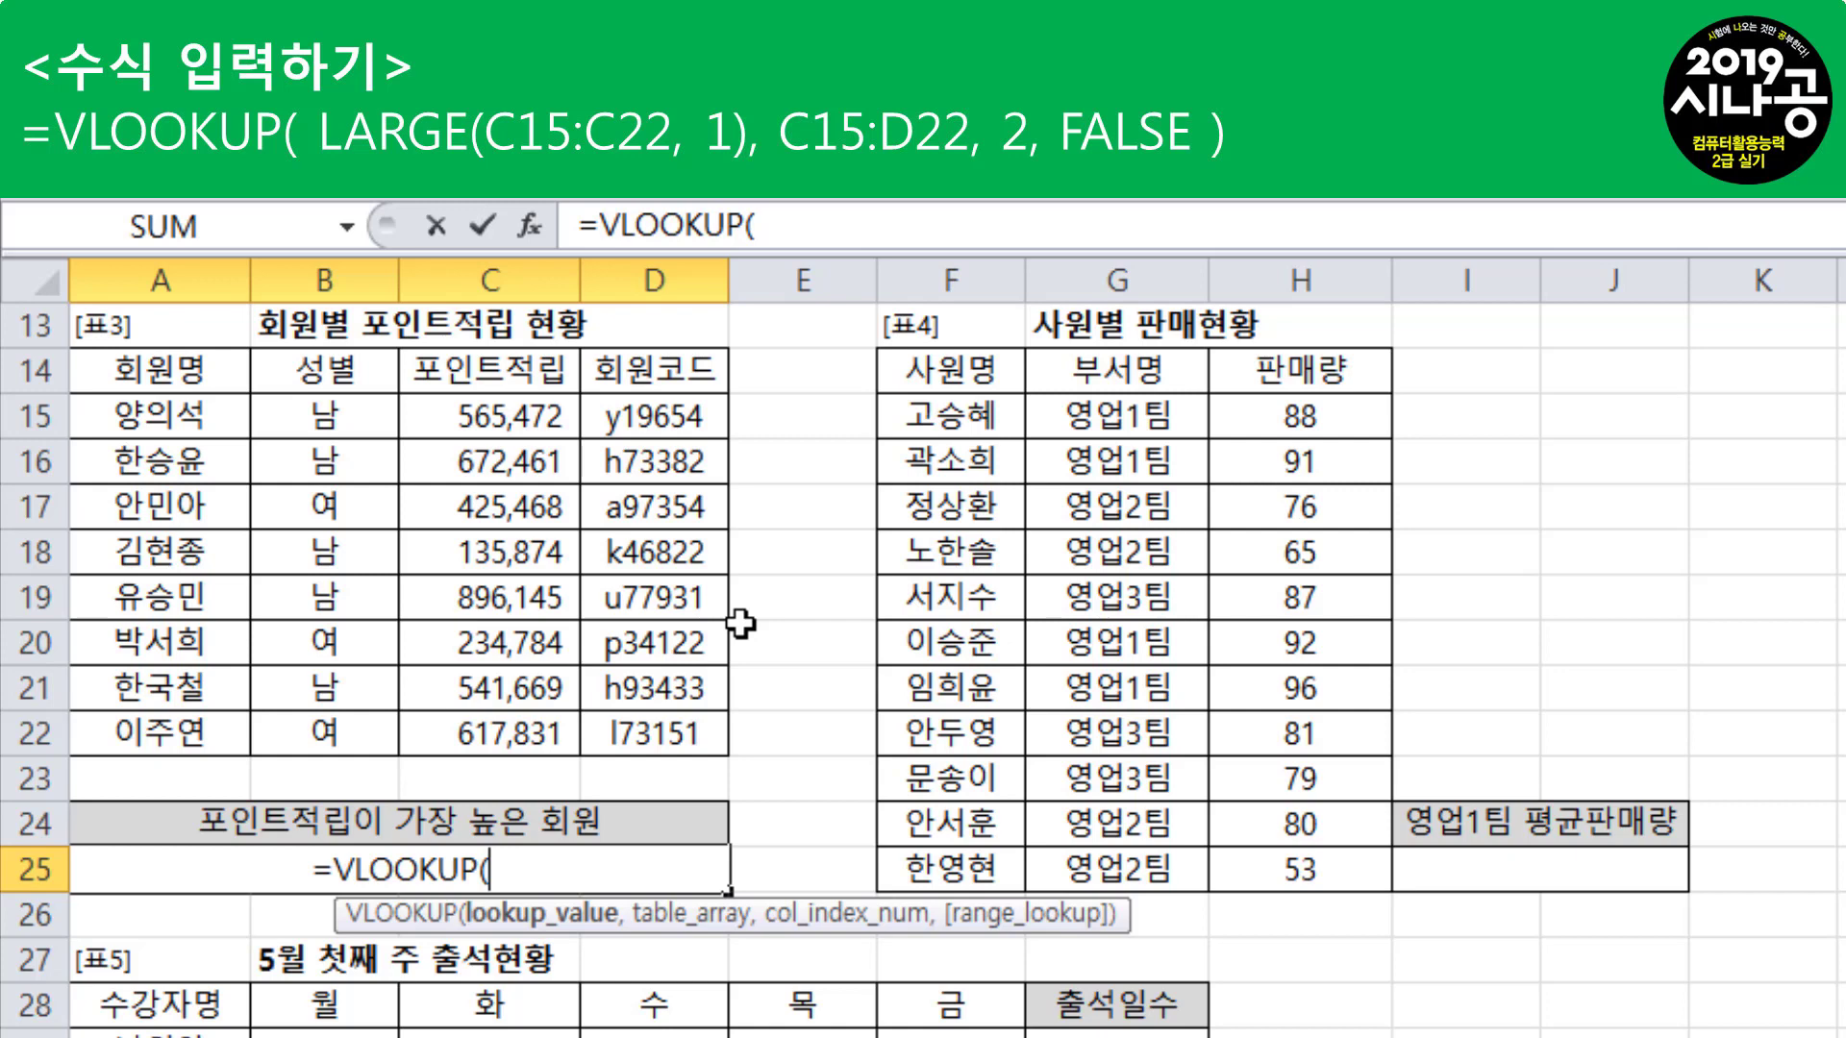
text(la)
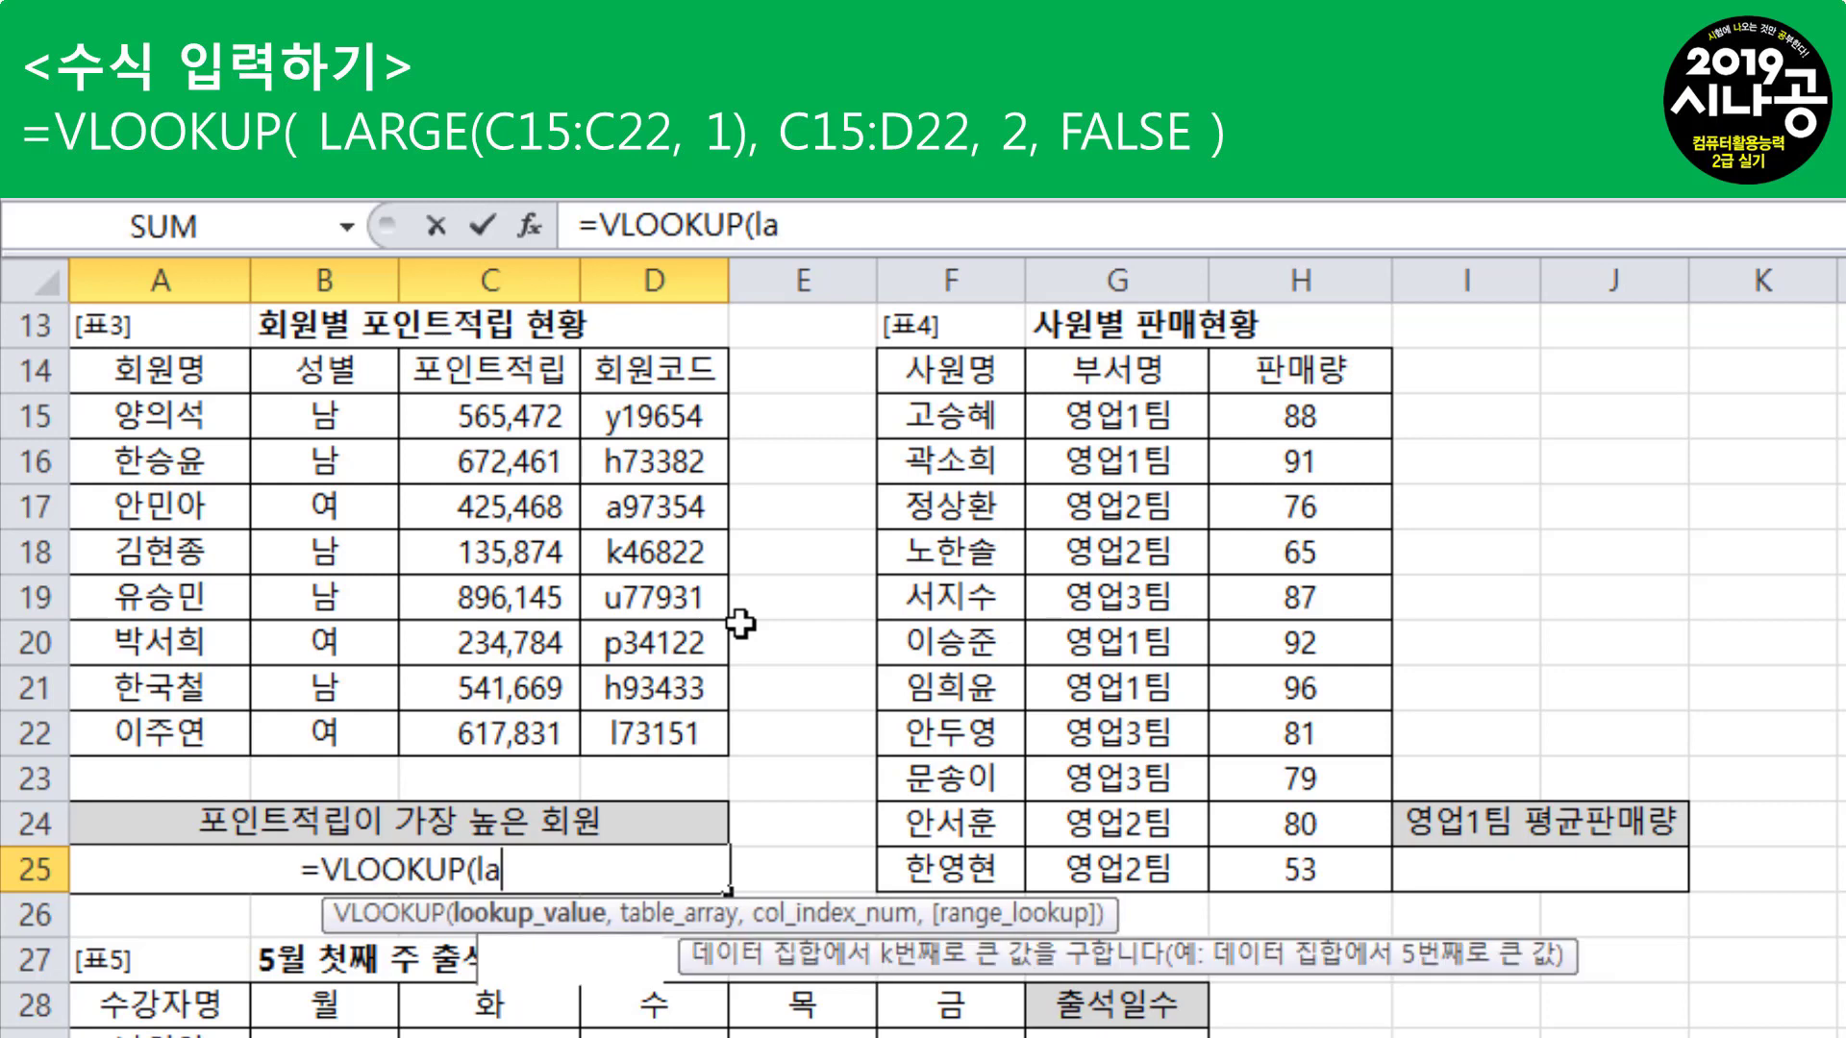
key(Tab)
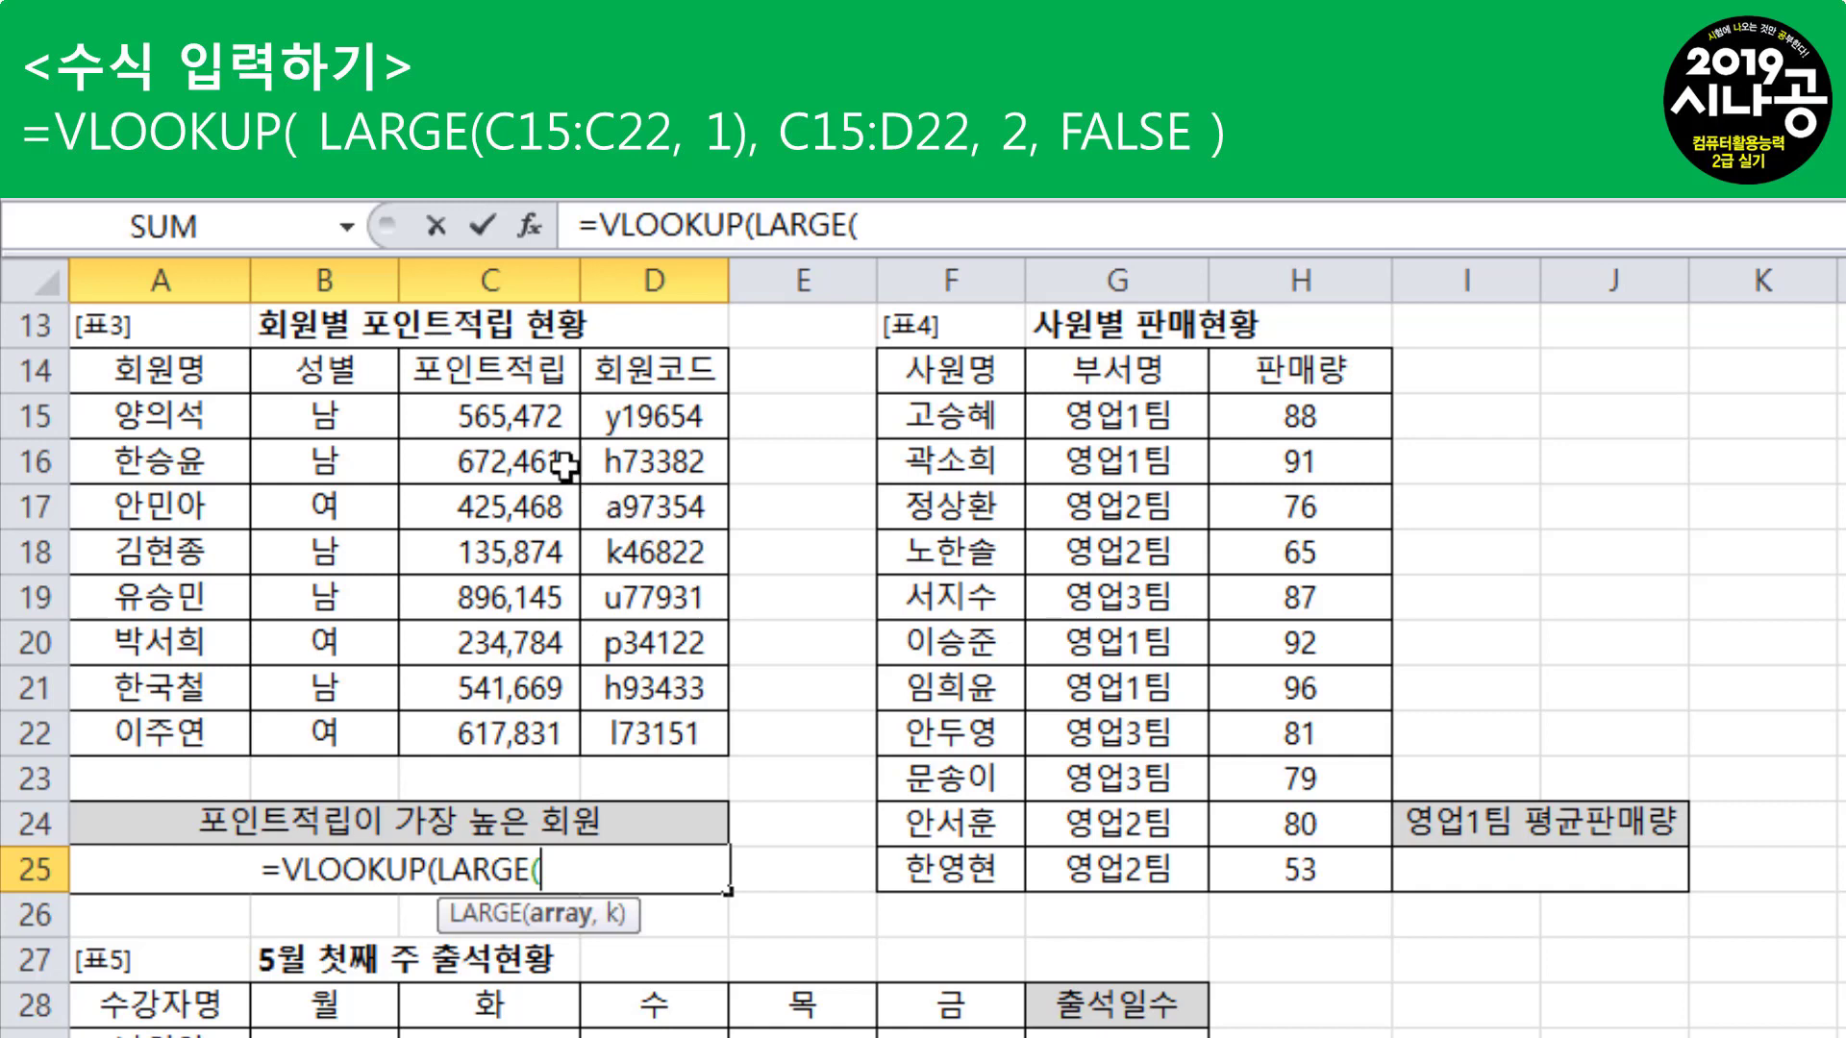
click(505, 432)
drag(504, 432, 485, 736)
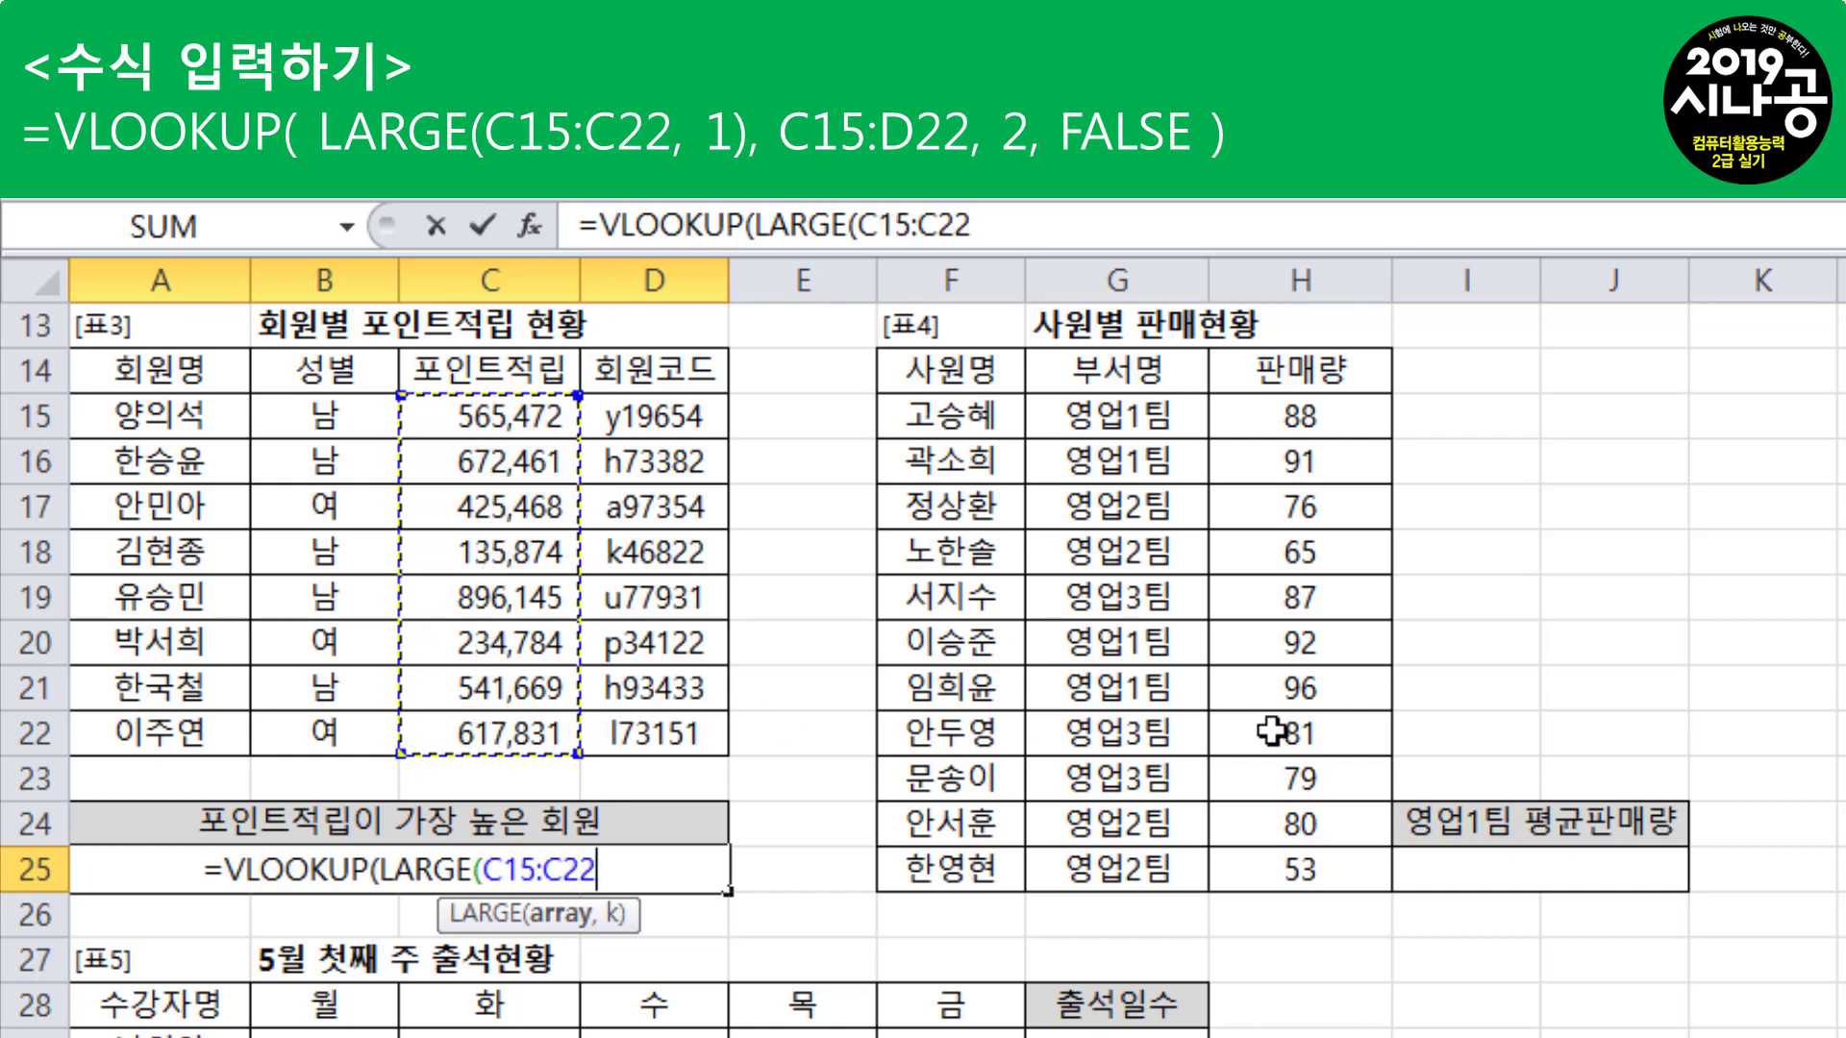
text(,)
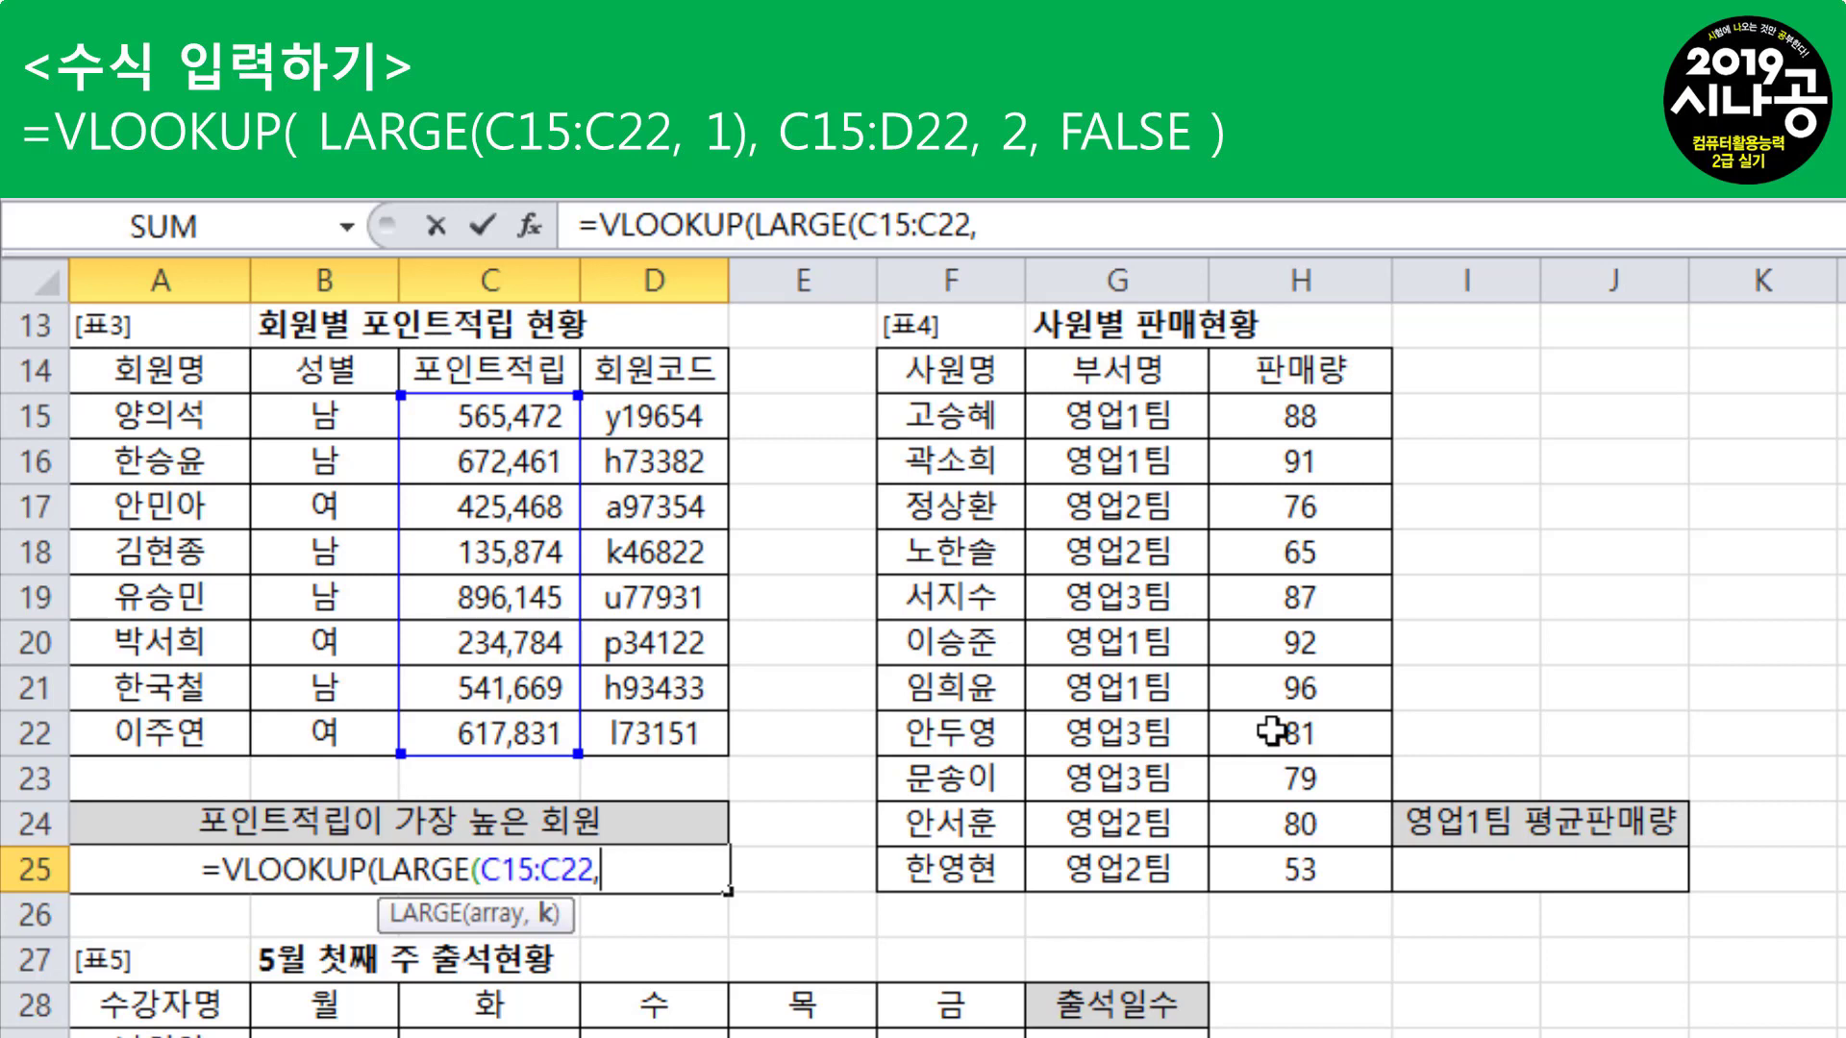
text(1)
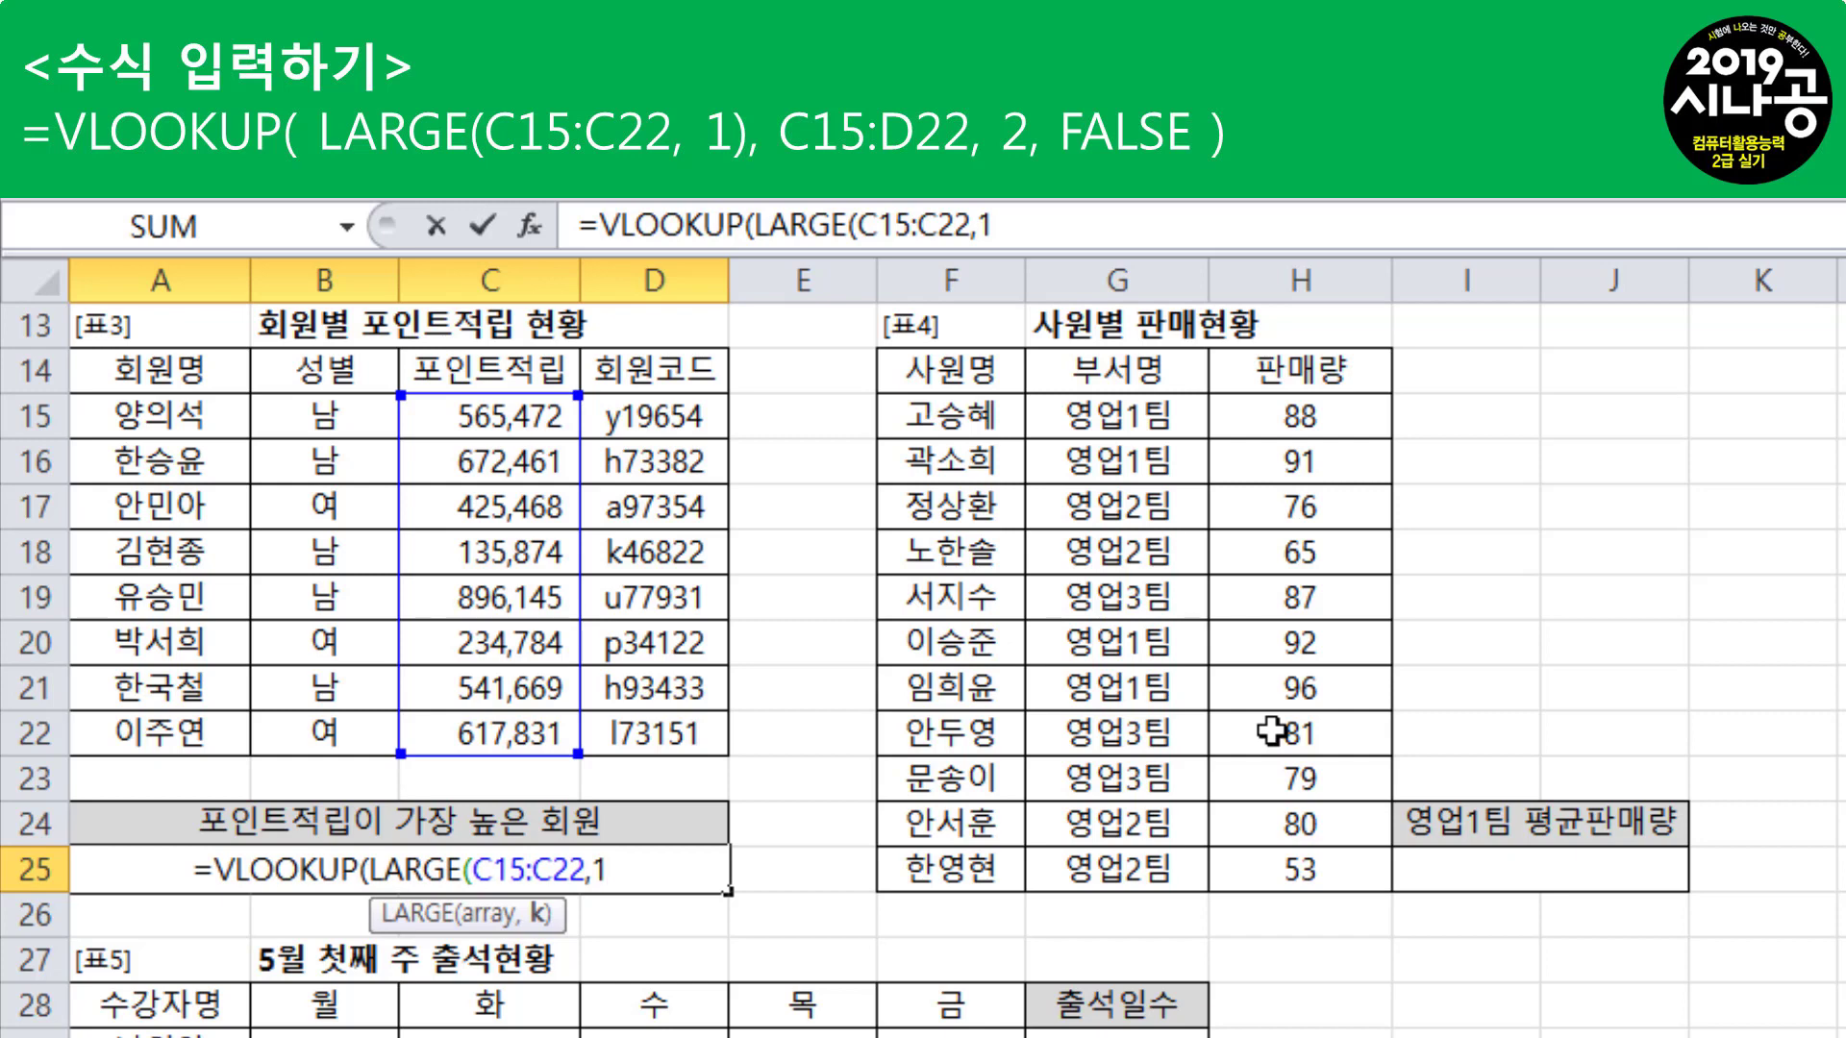
text())
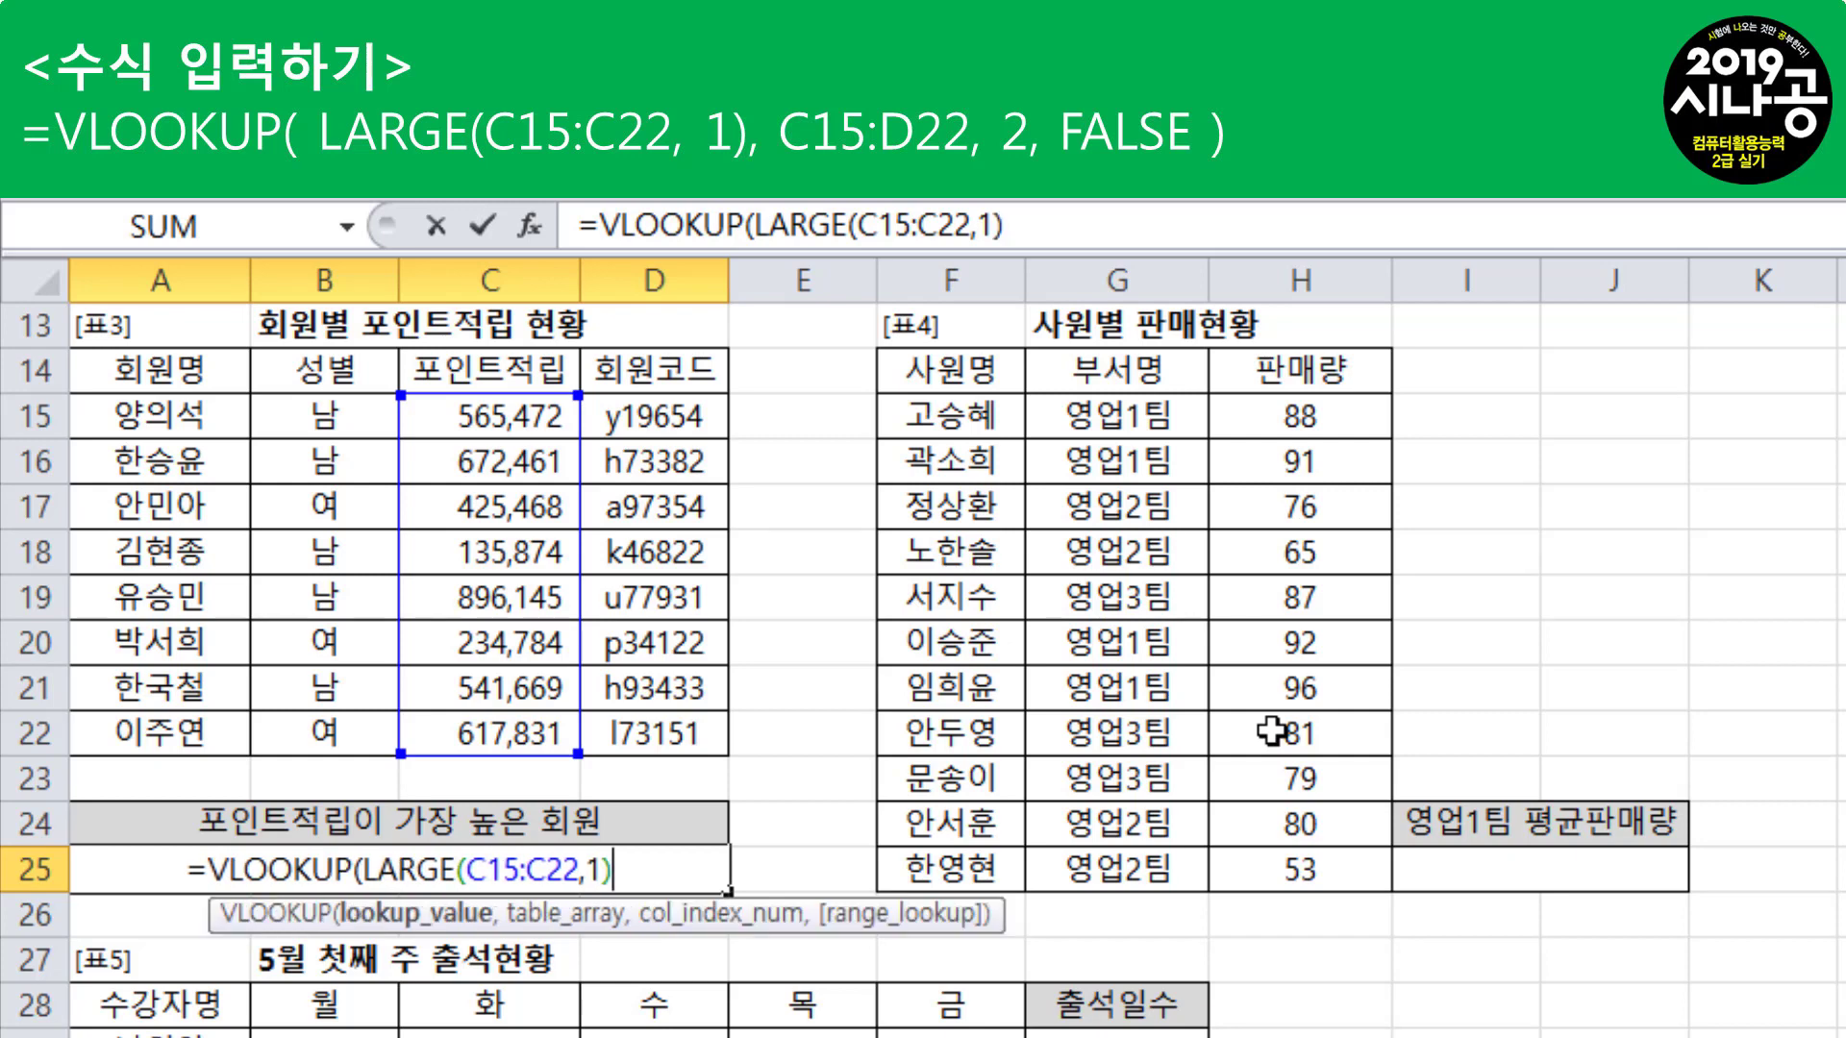
text(,)
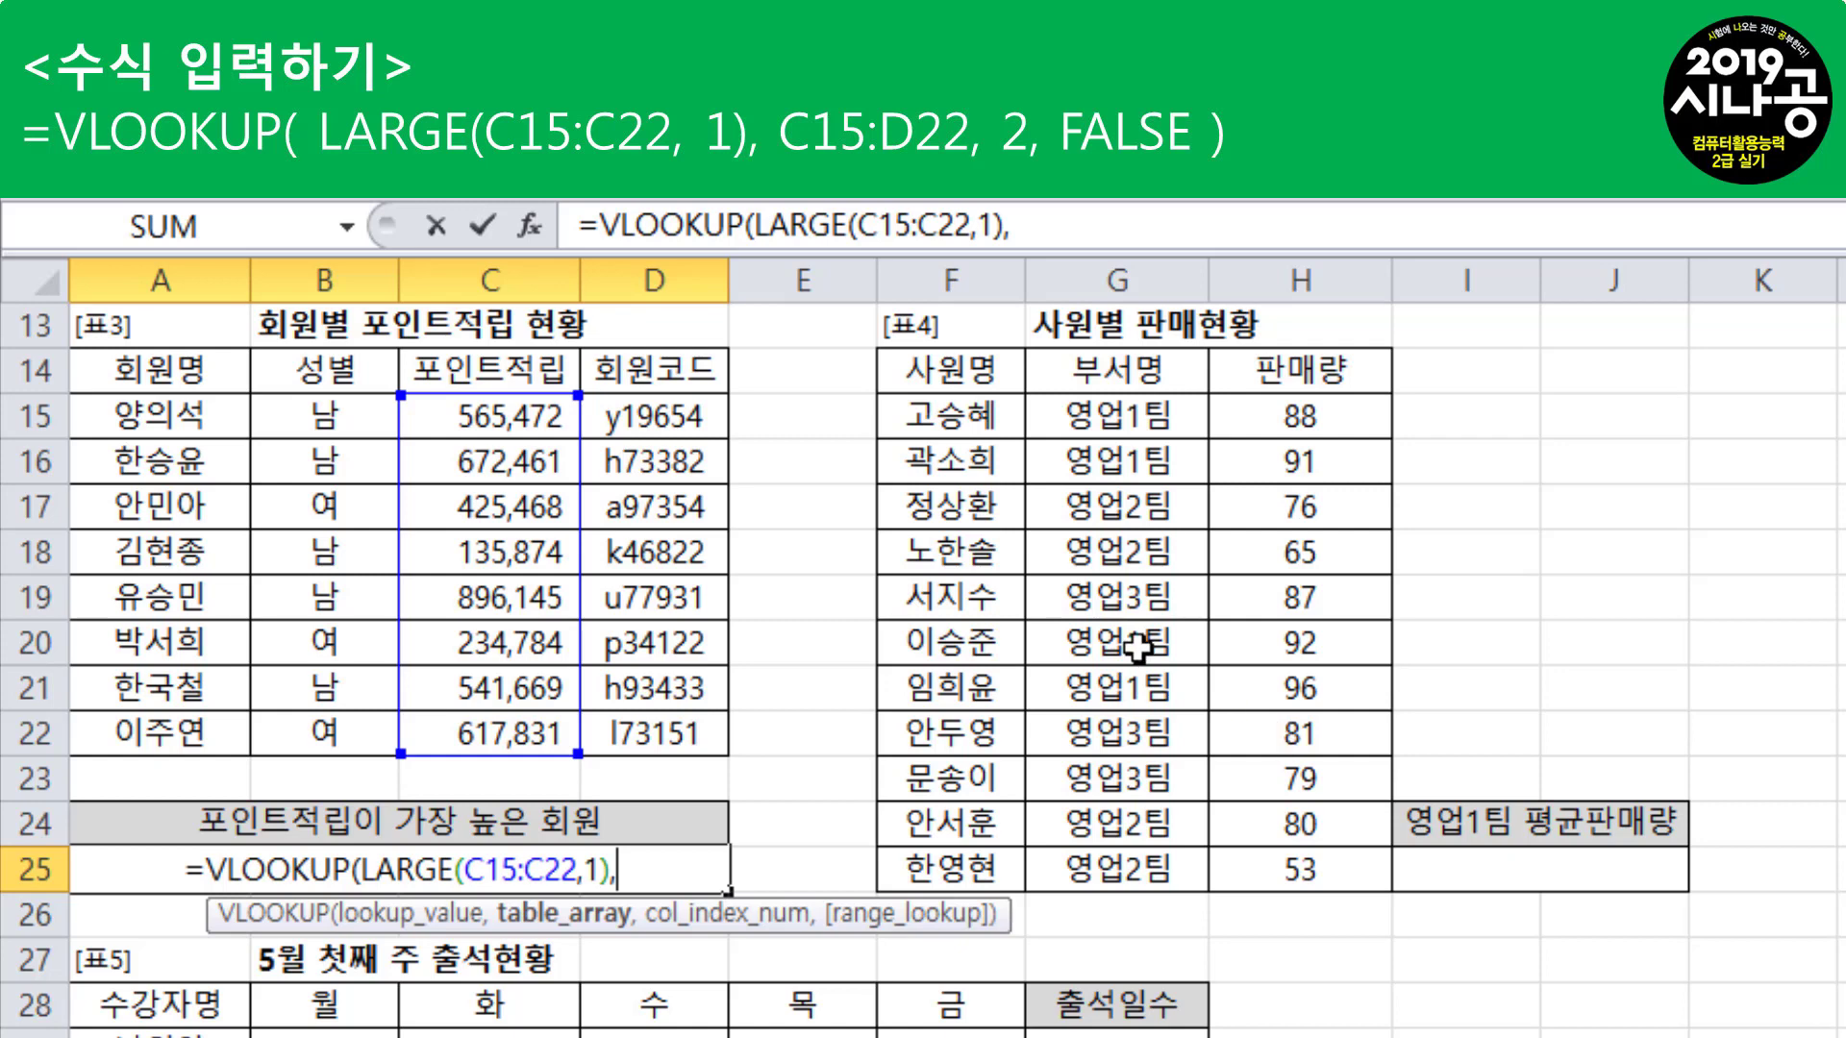
- Complete the VLOOKUP formula in A25 with table range C15:D22, column index 2 and exact match FALSE
drag(495, 415, 682, 734)
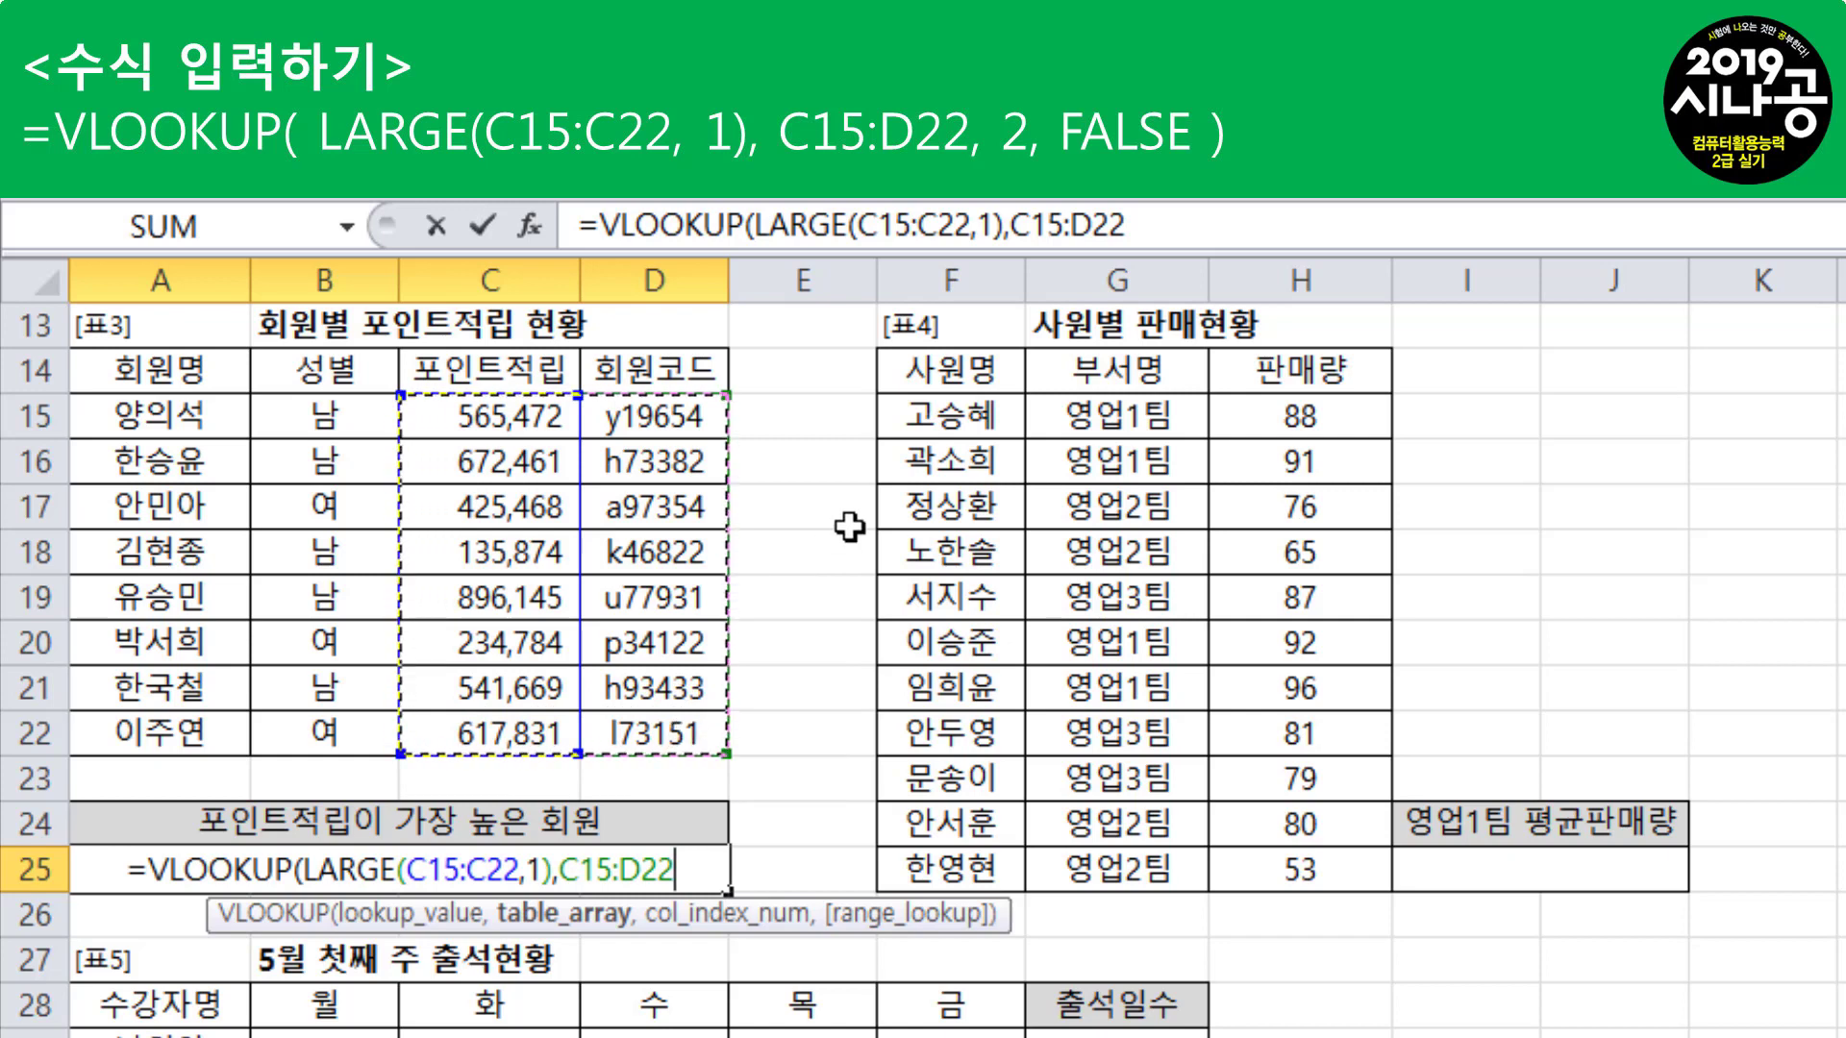
text(,)
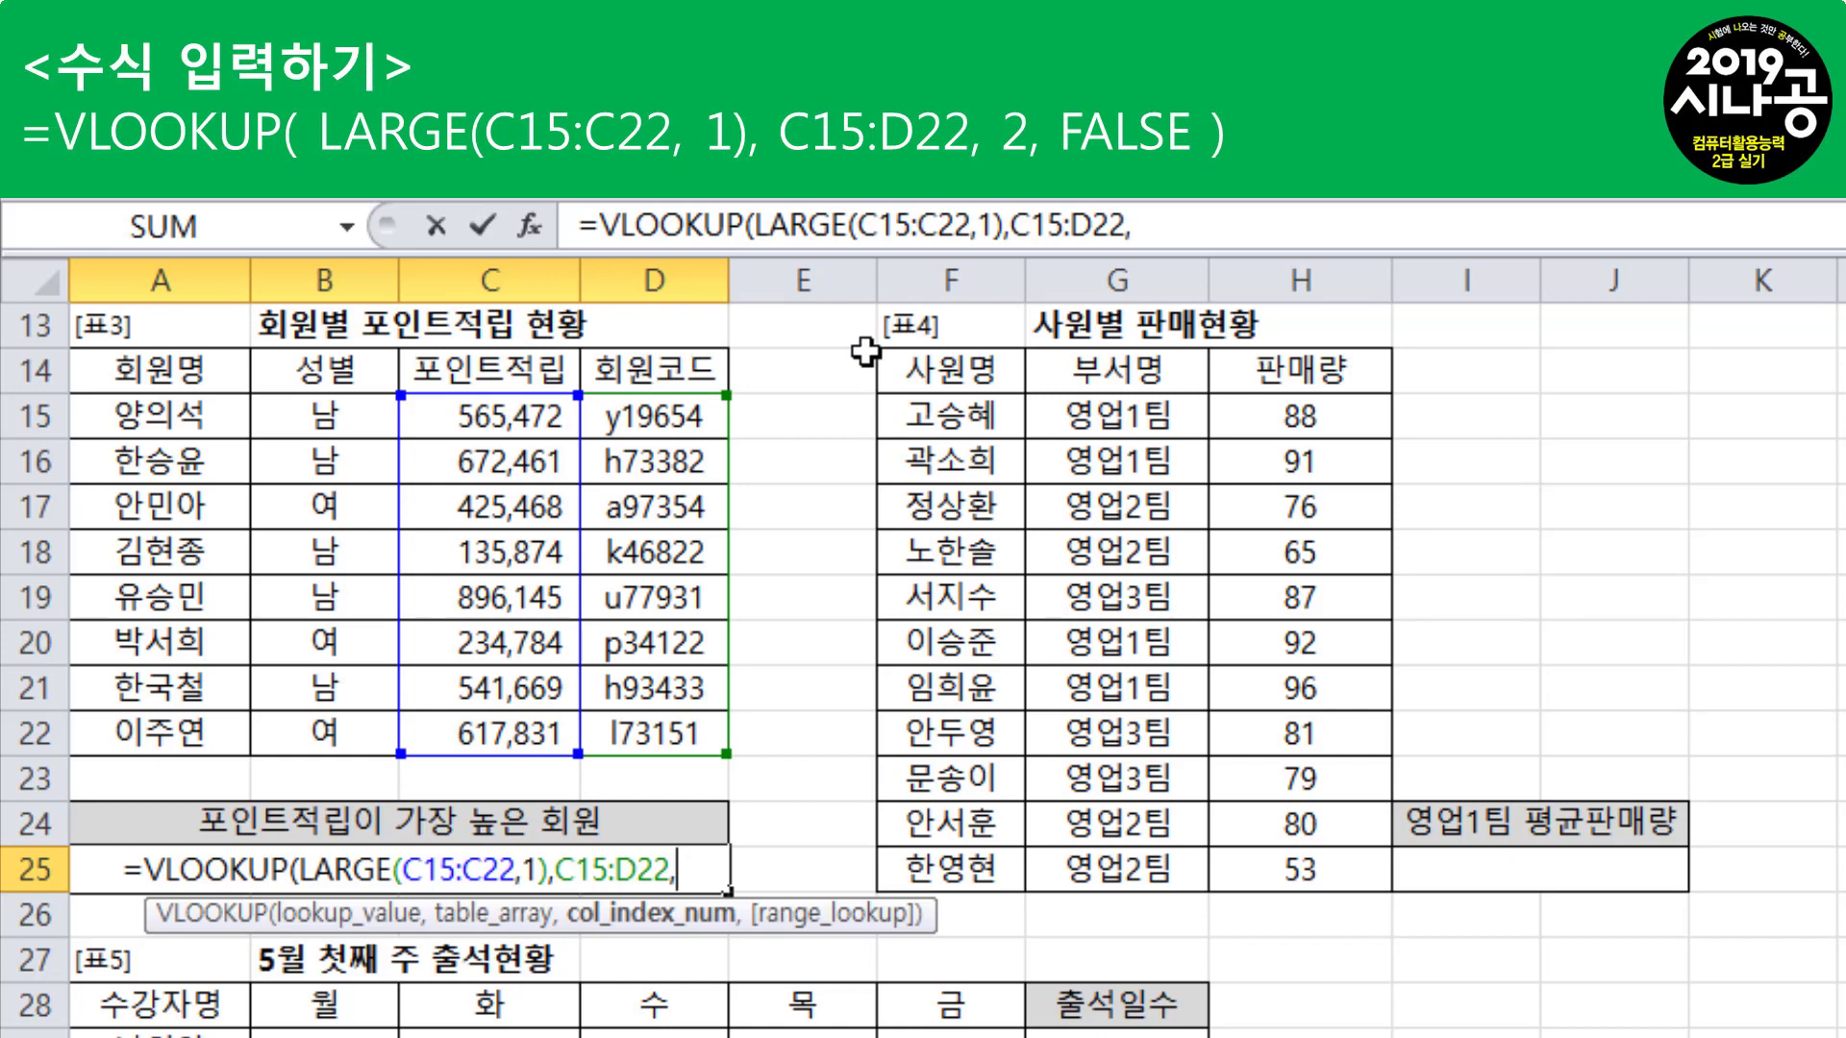
text(2)
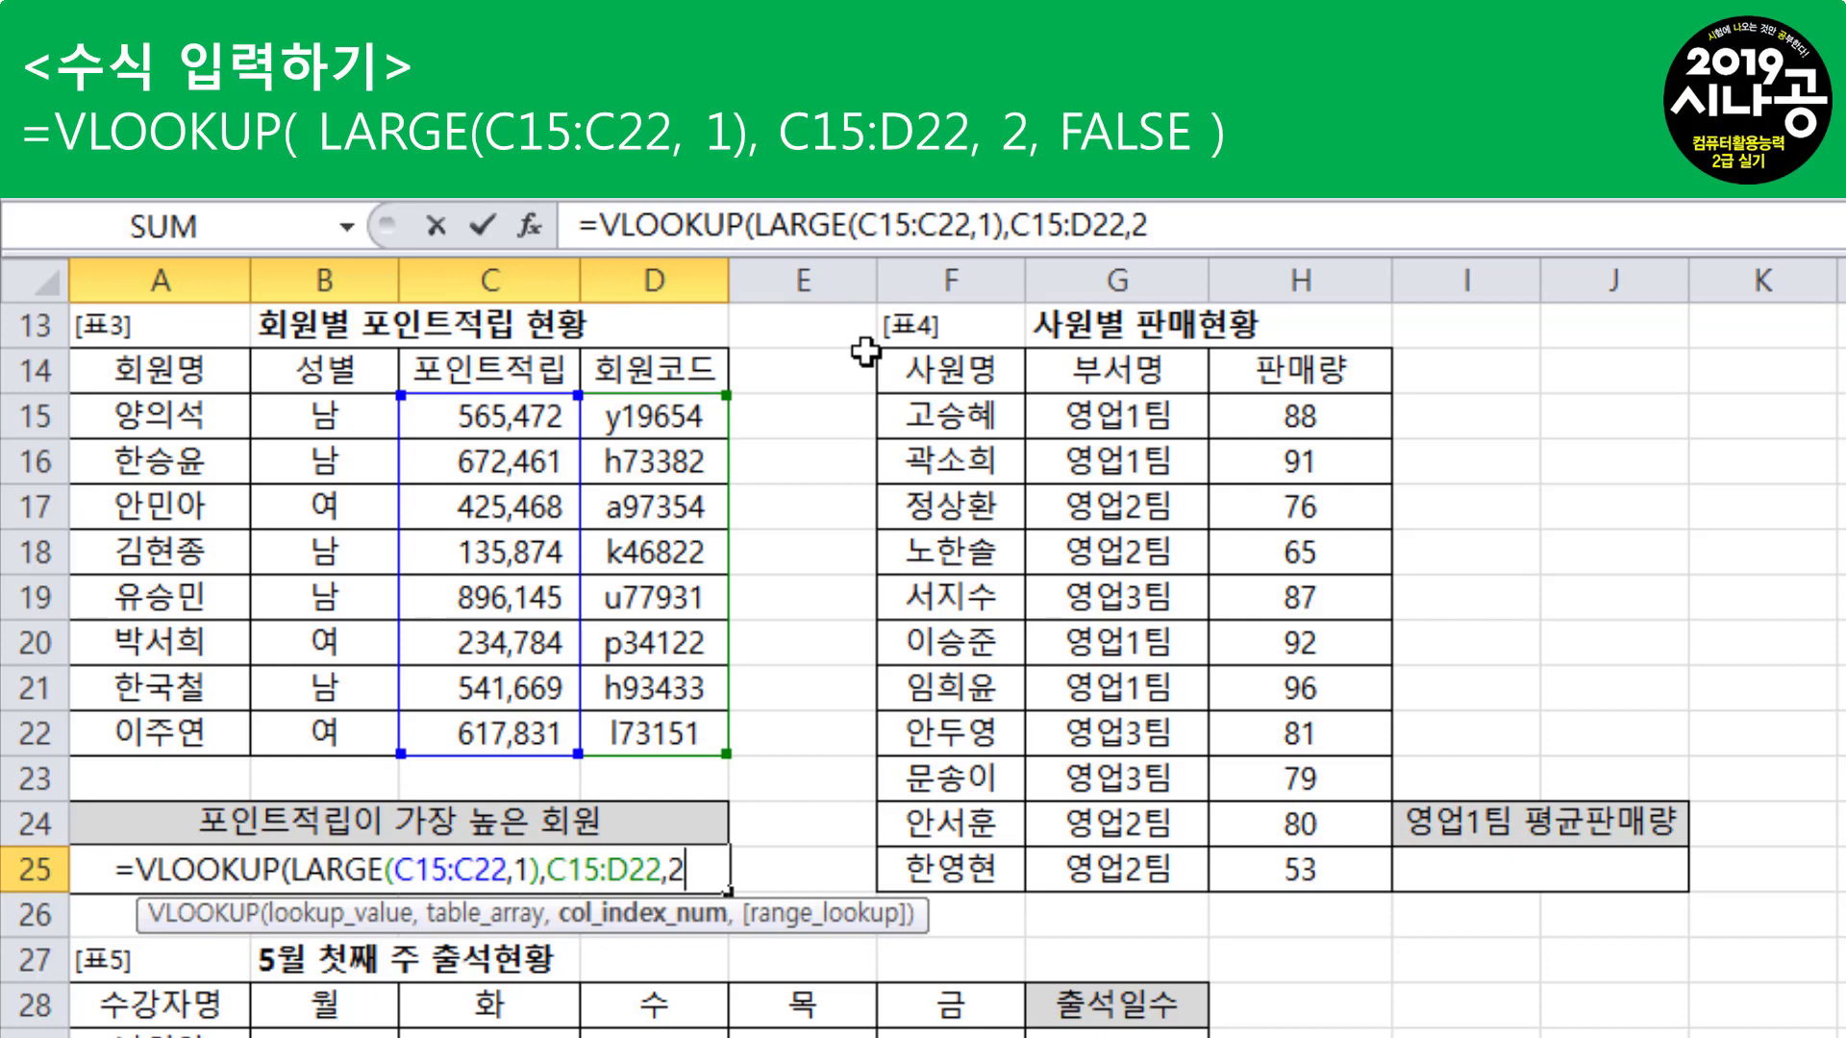
text(,)
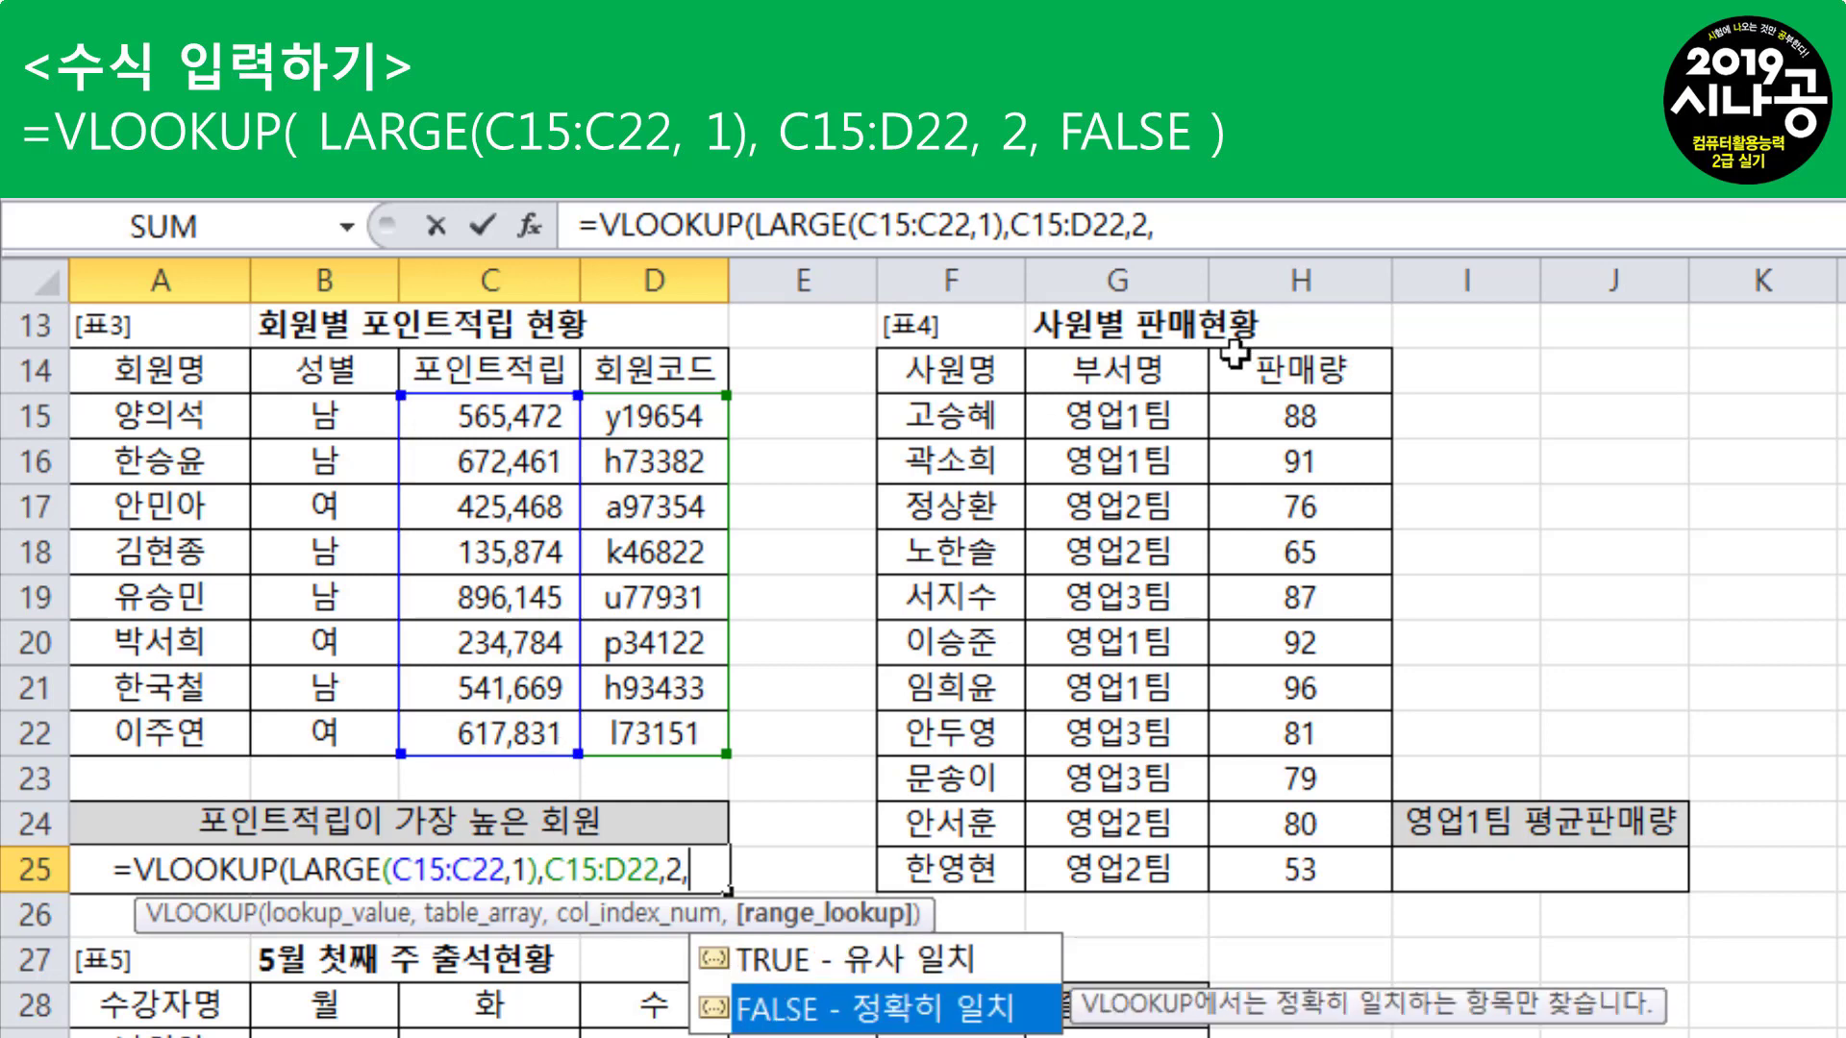
key(Tab)
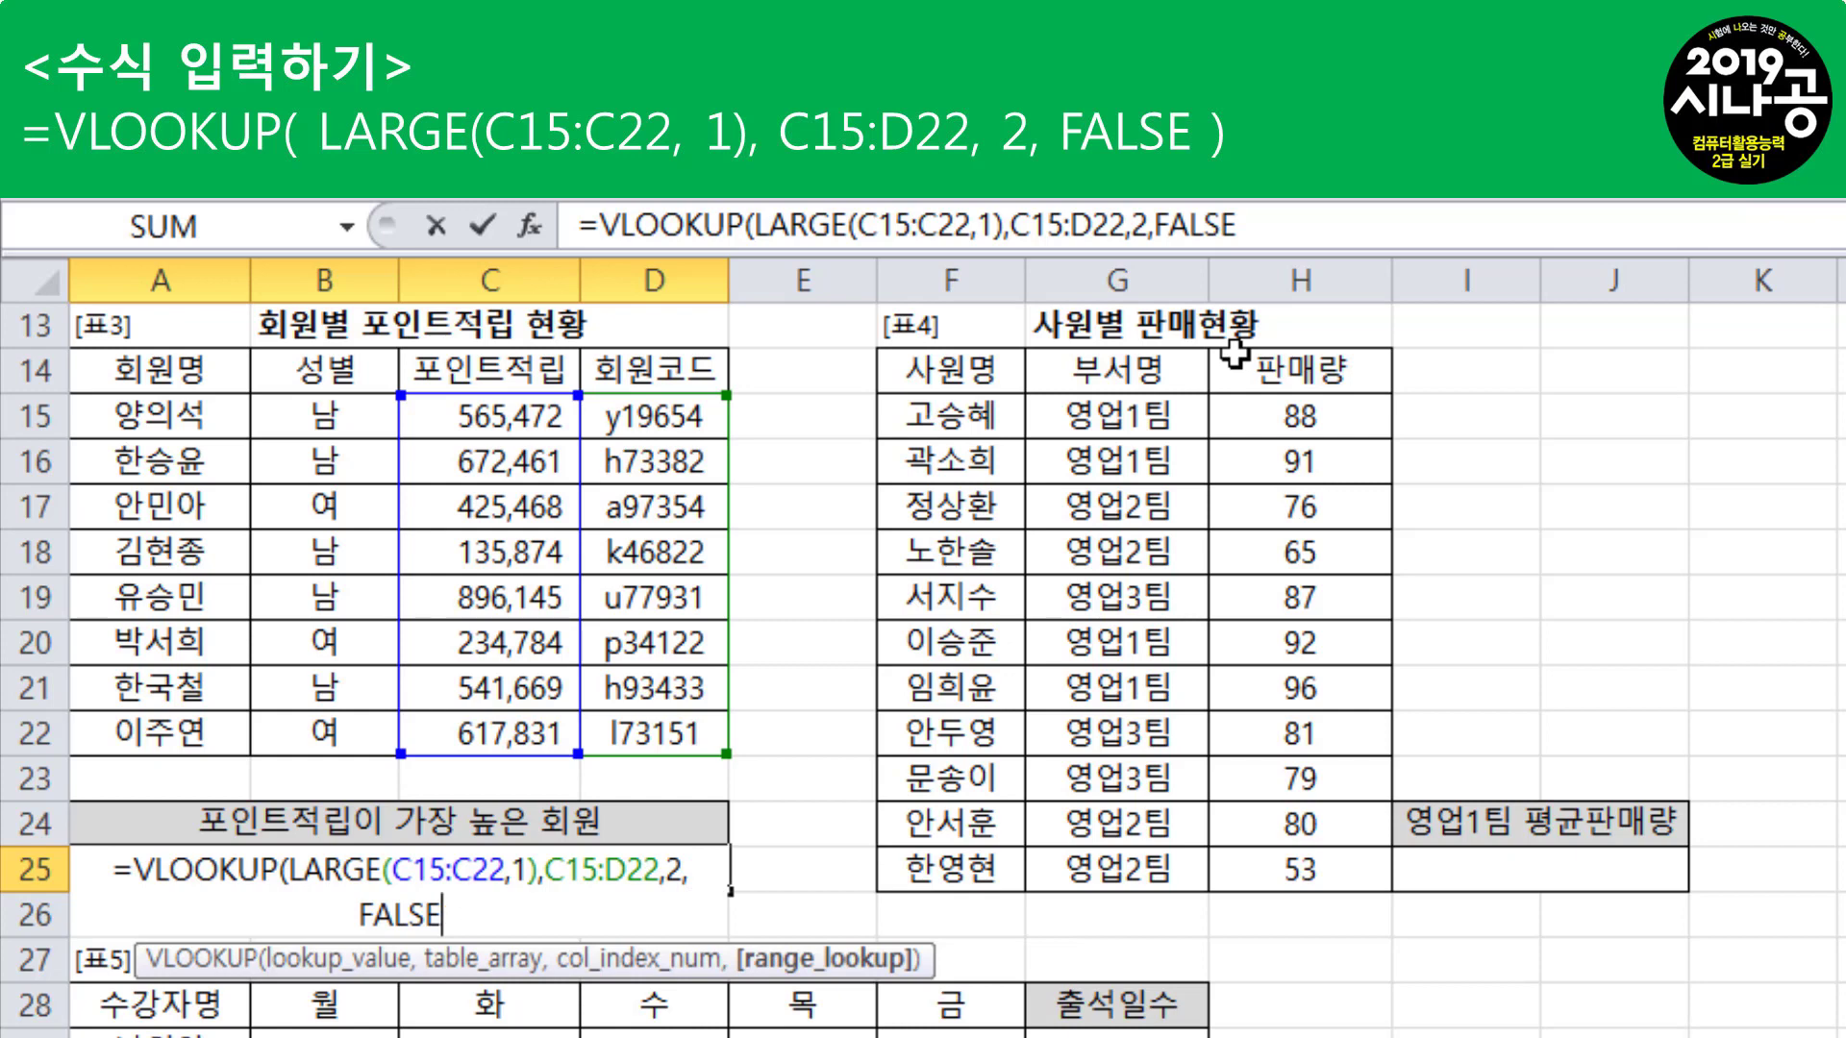
text())
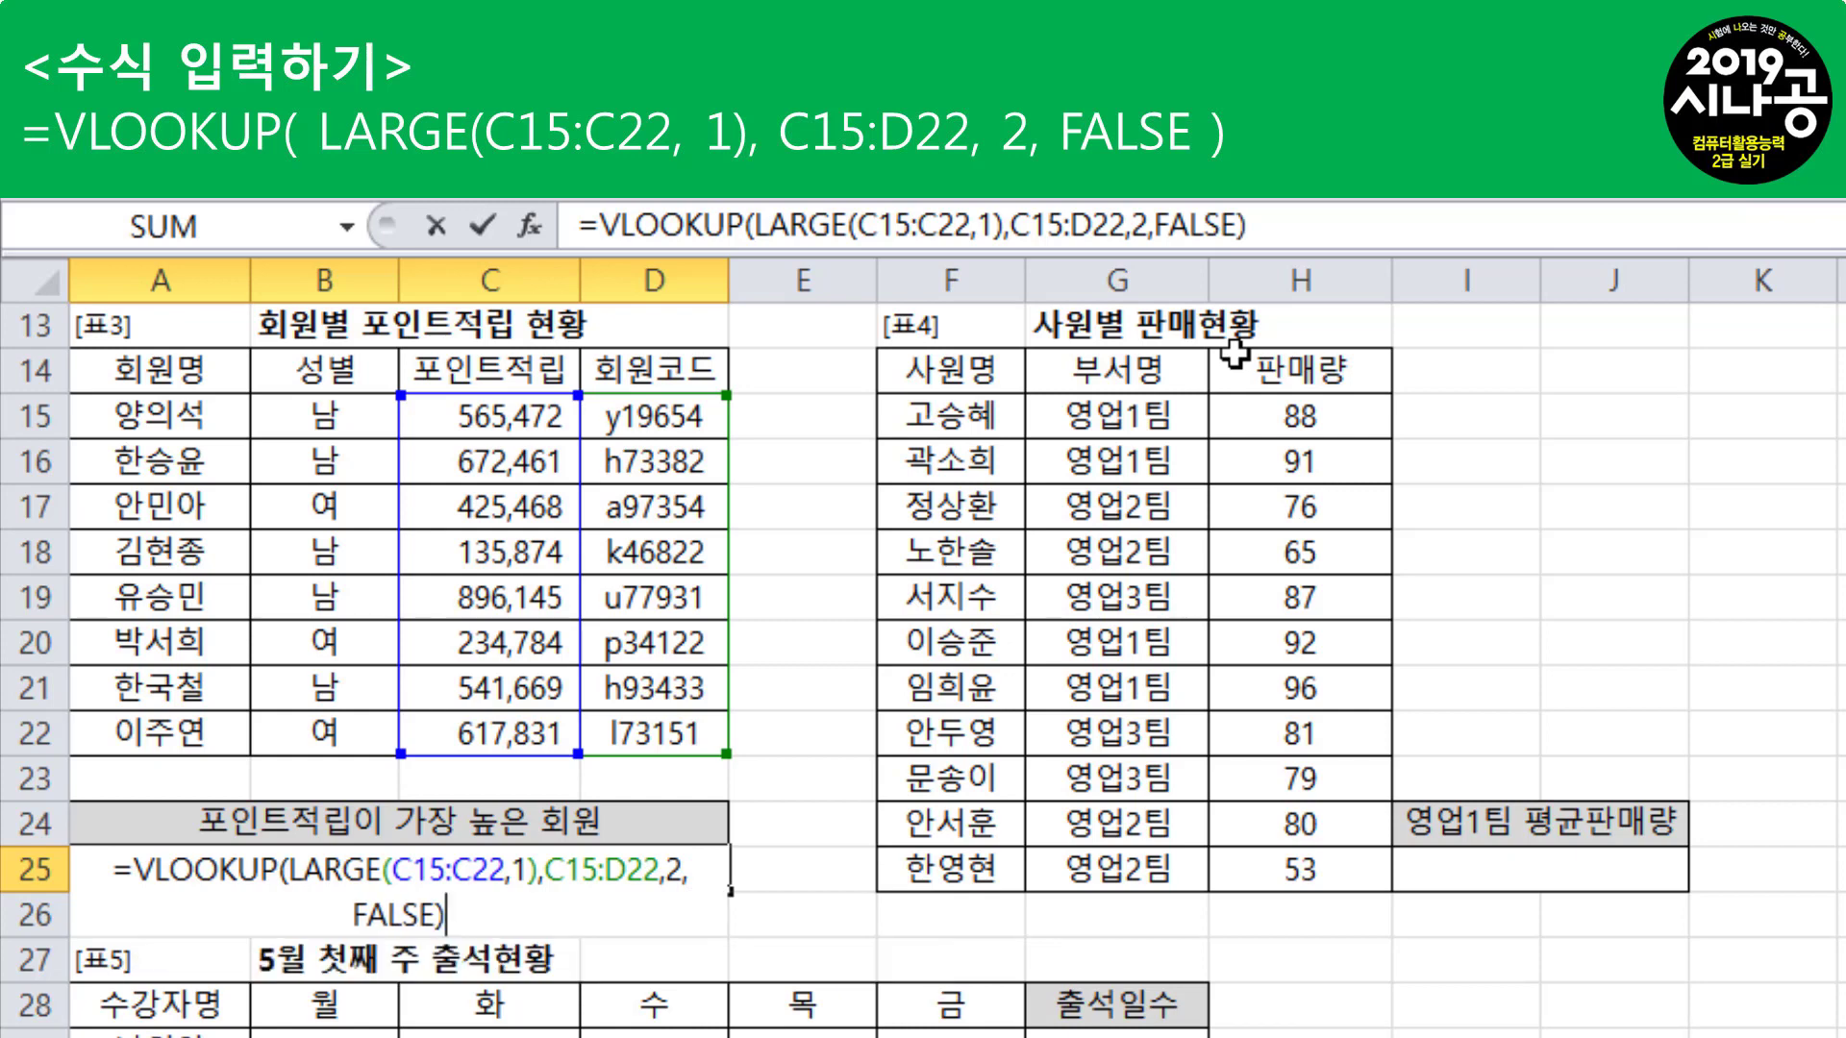
key(Return)
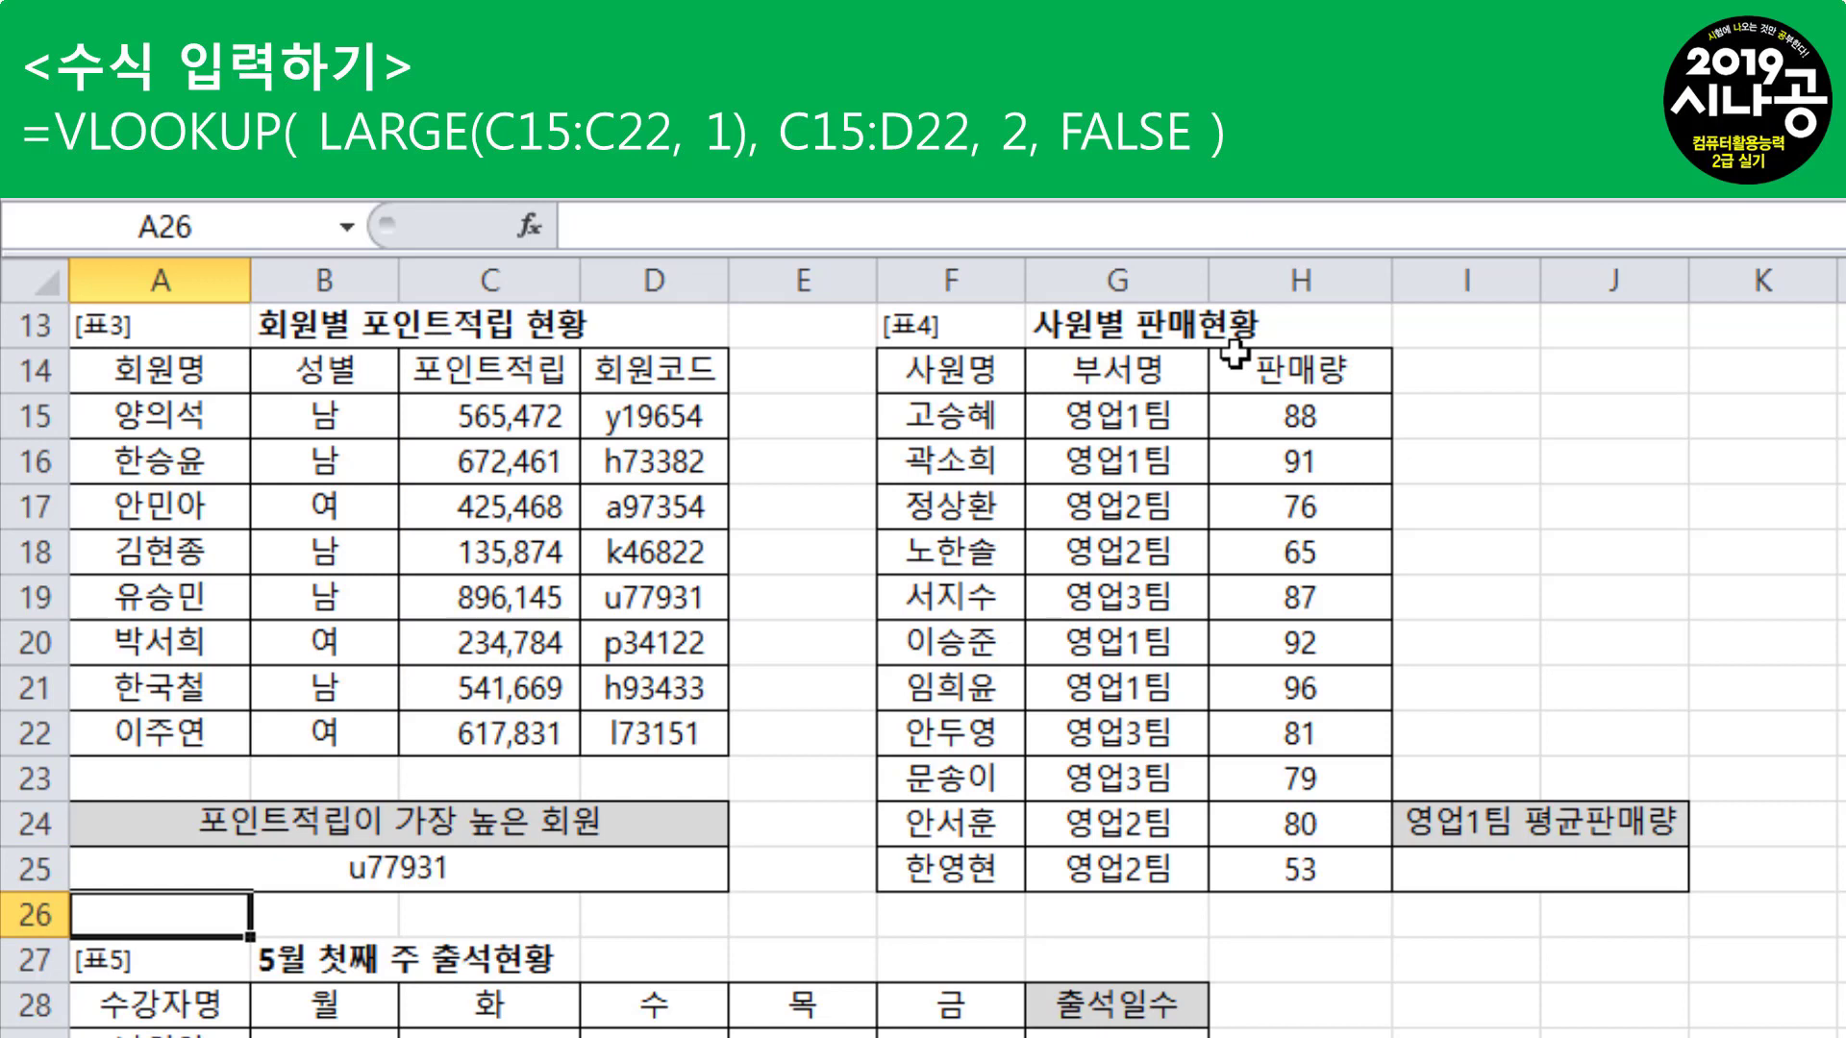